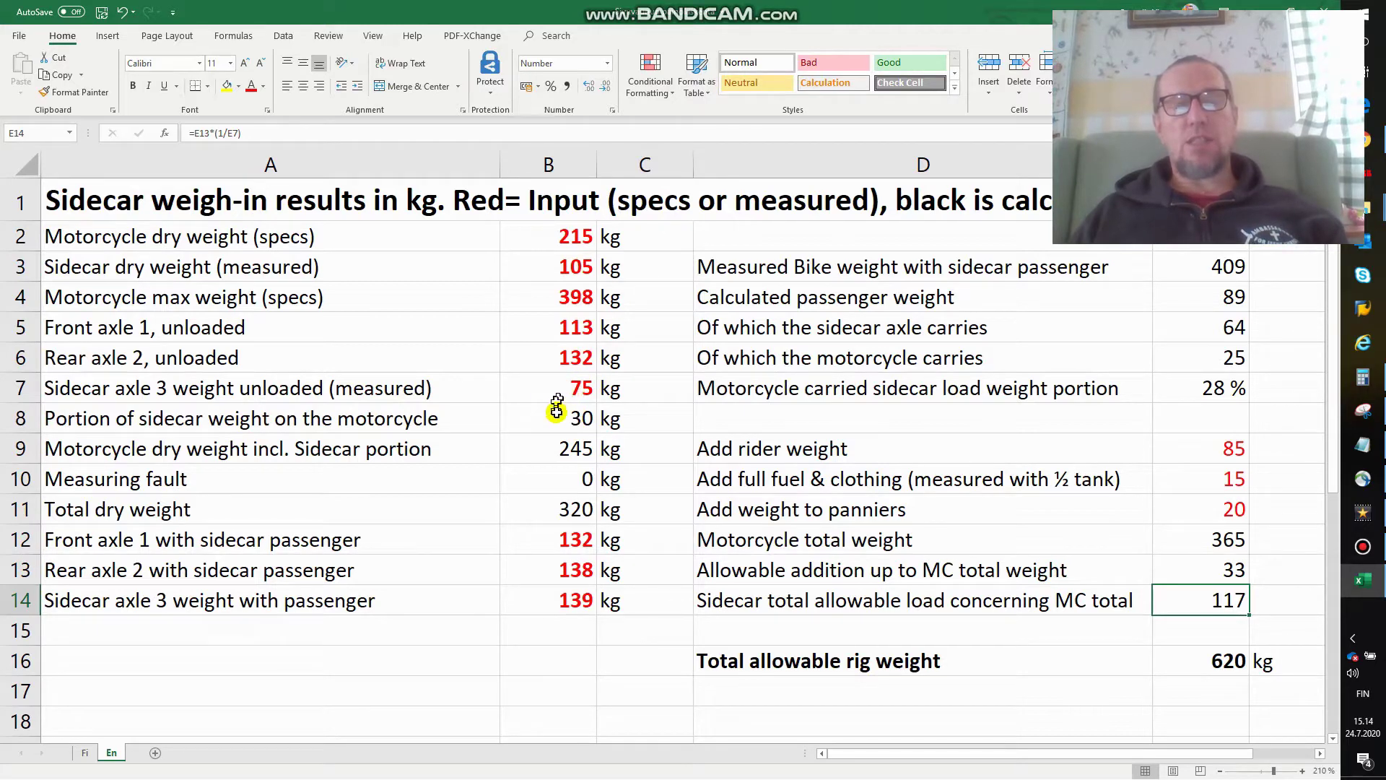
Step: Examine the formulas for the motorcycle's sidecar weight portion, its dry weight including that portion, the measuring fault and the total dry weight
click(569, 420)
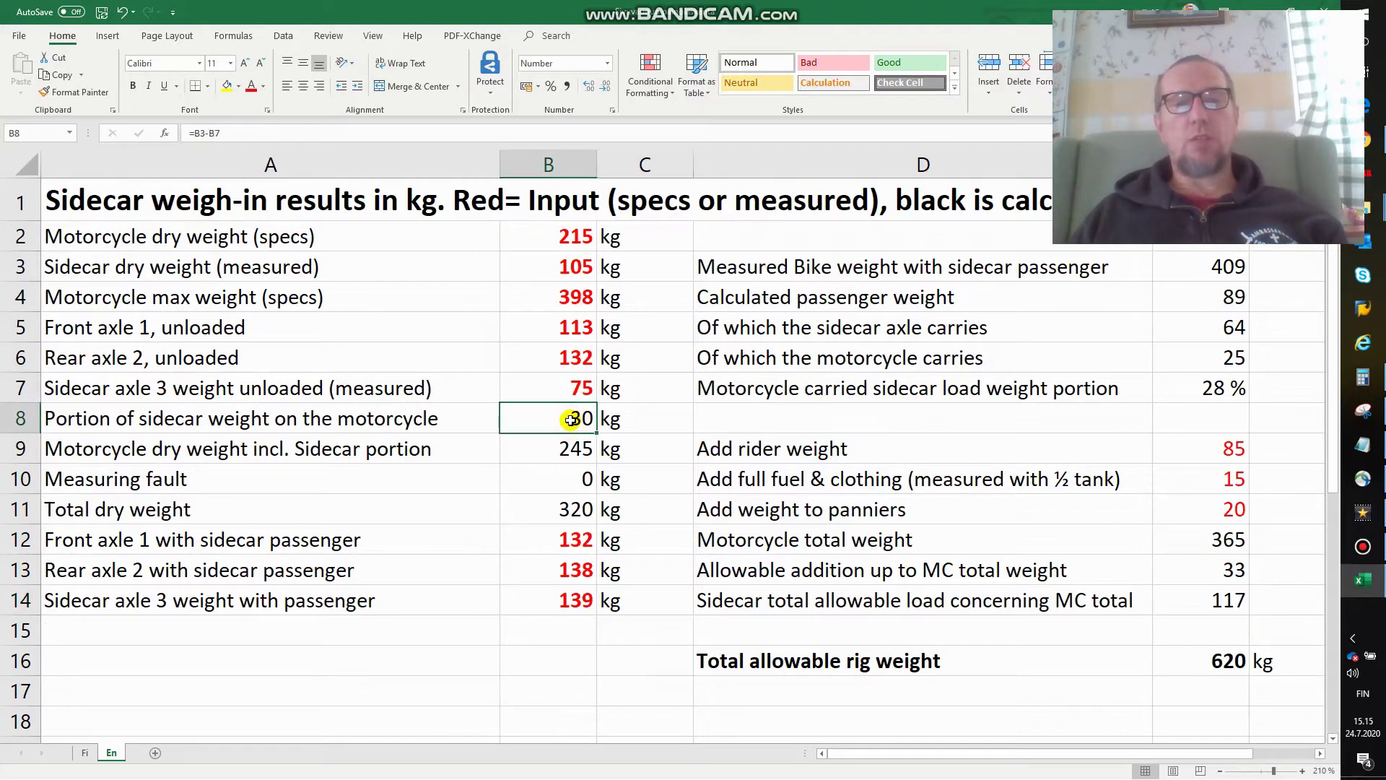
double_click(569, 420)
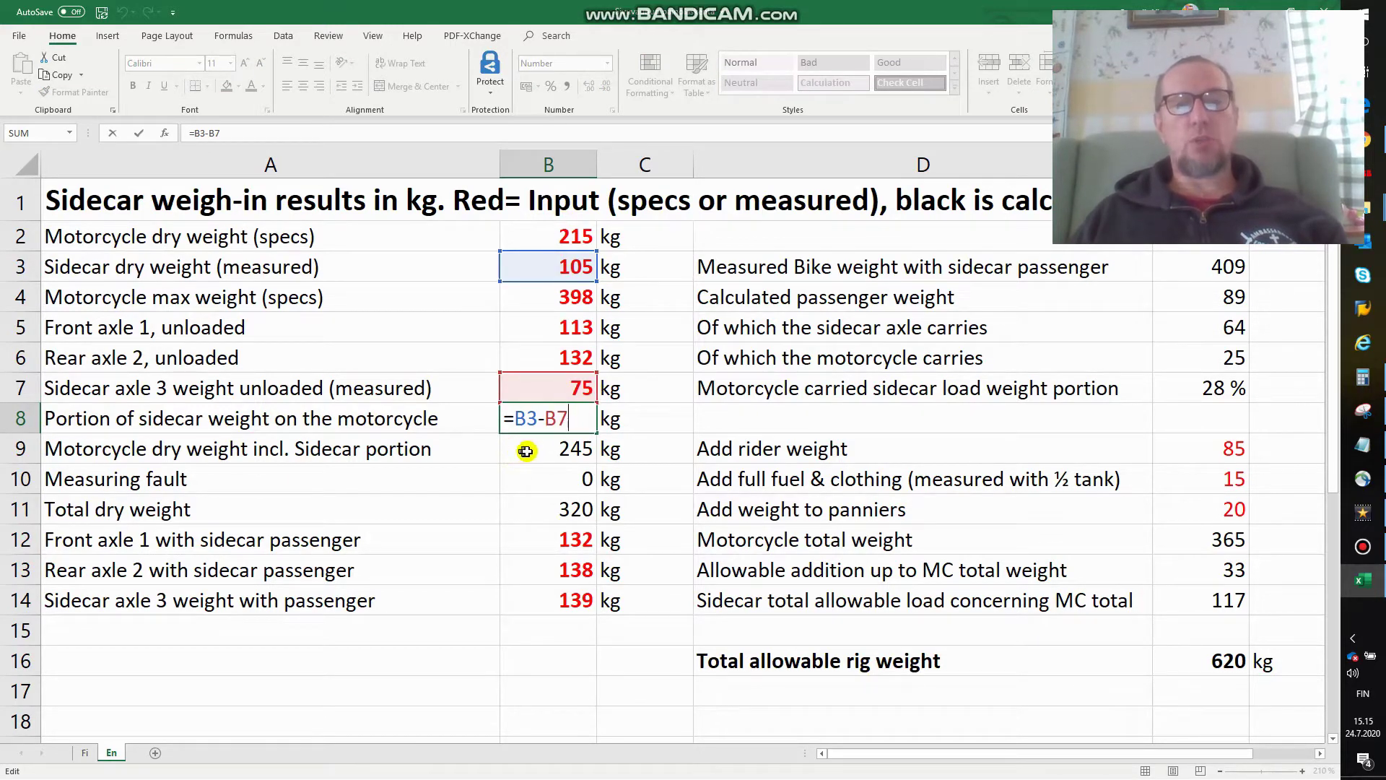
key(Return)
double_click(579, 447)
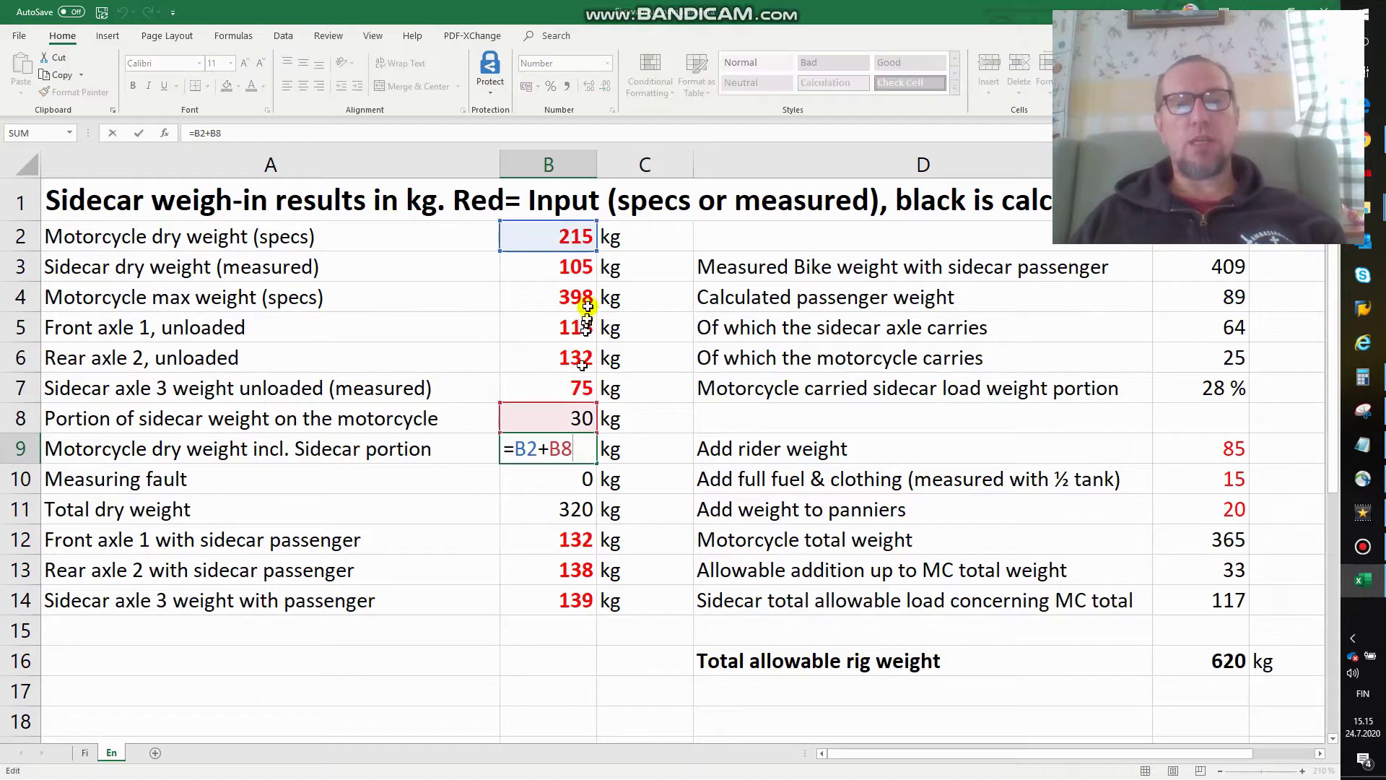
click(474, 448)
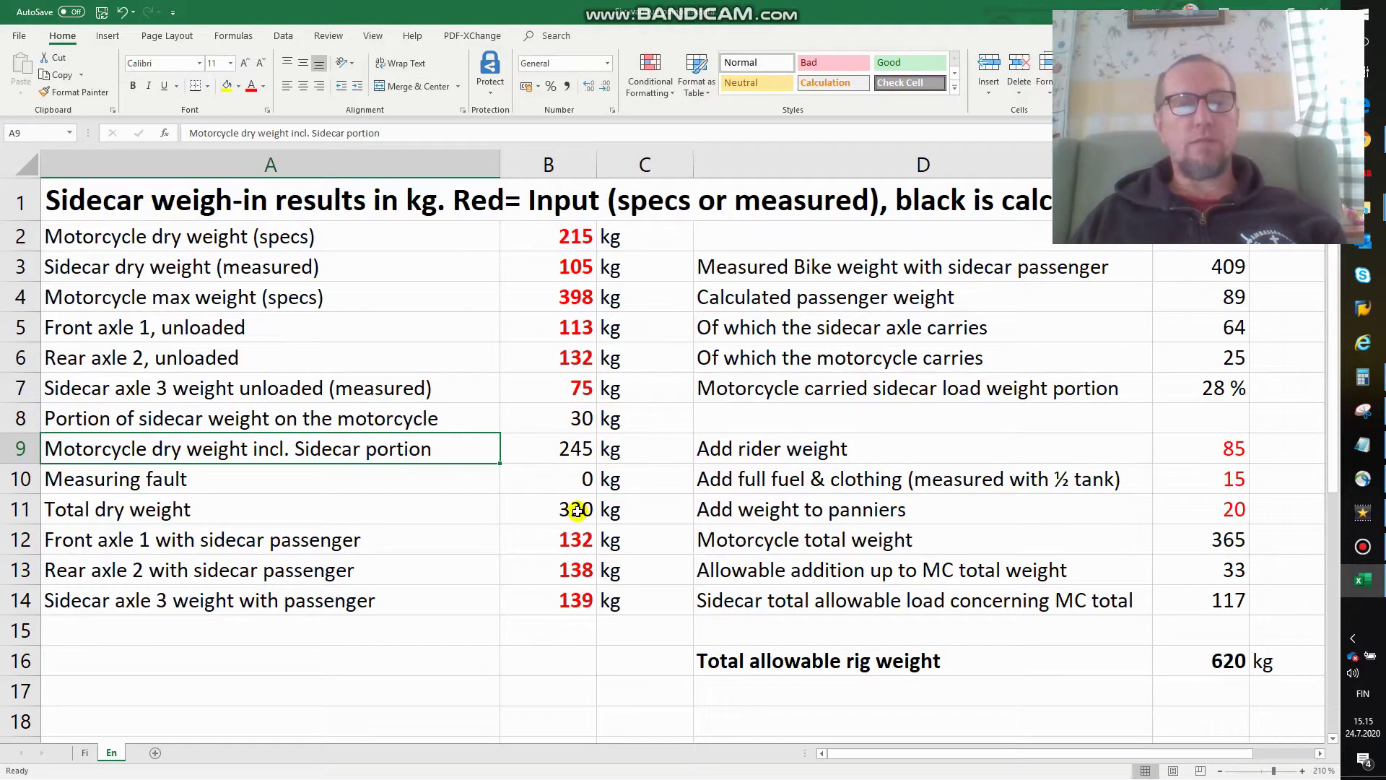
click(585, 479)
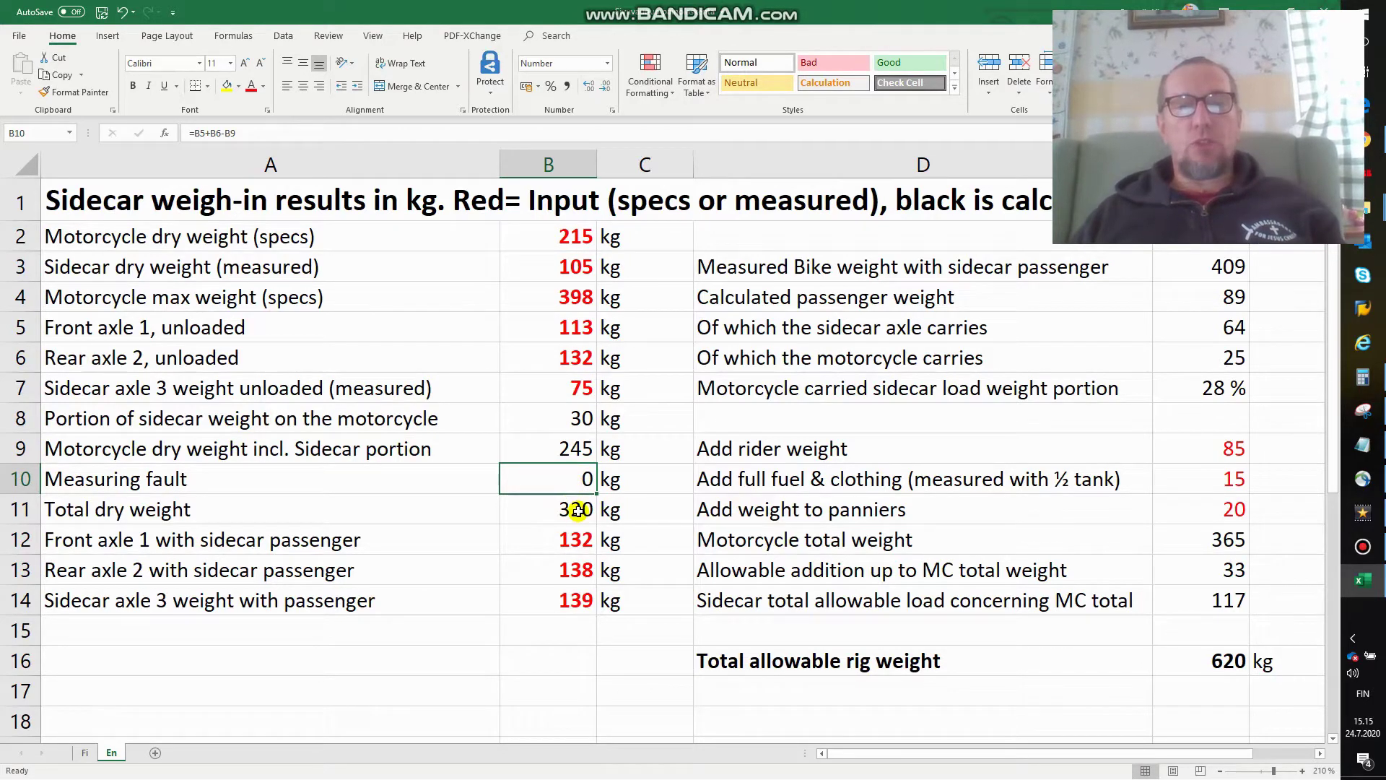
double_click(578, 510)
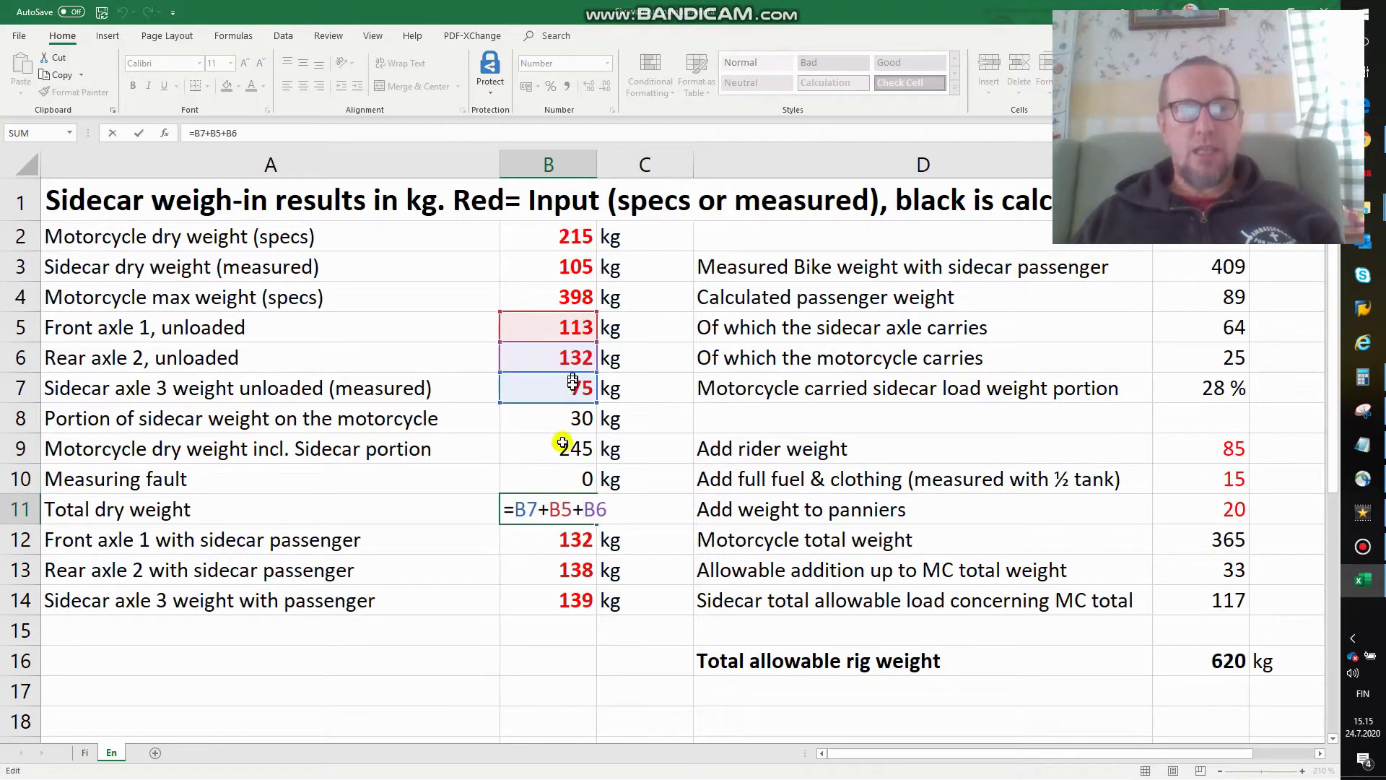
click(475, 511)
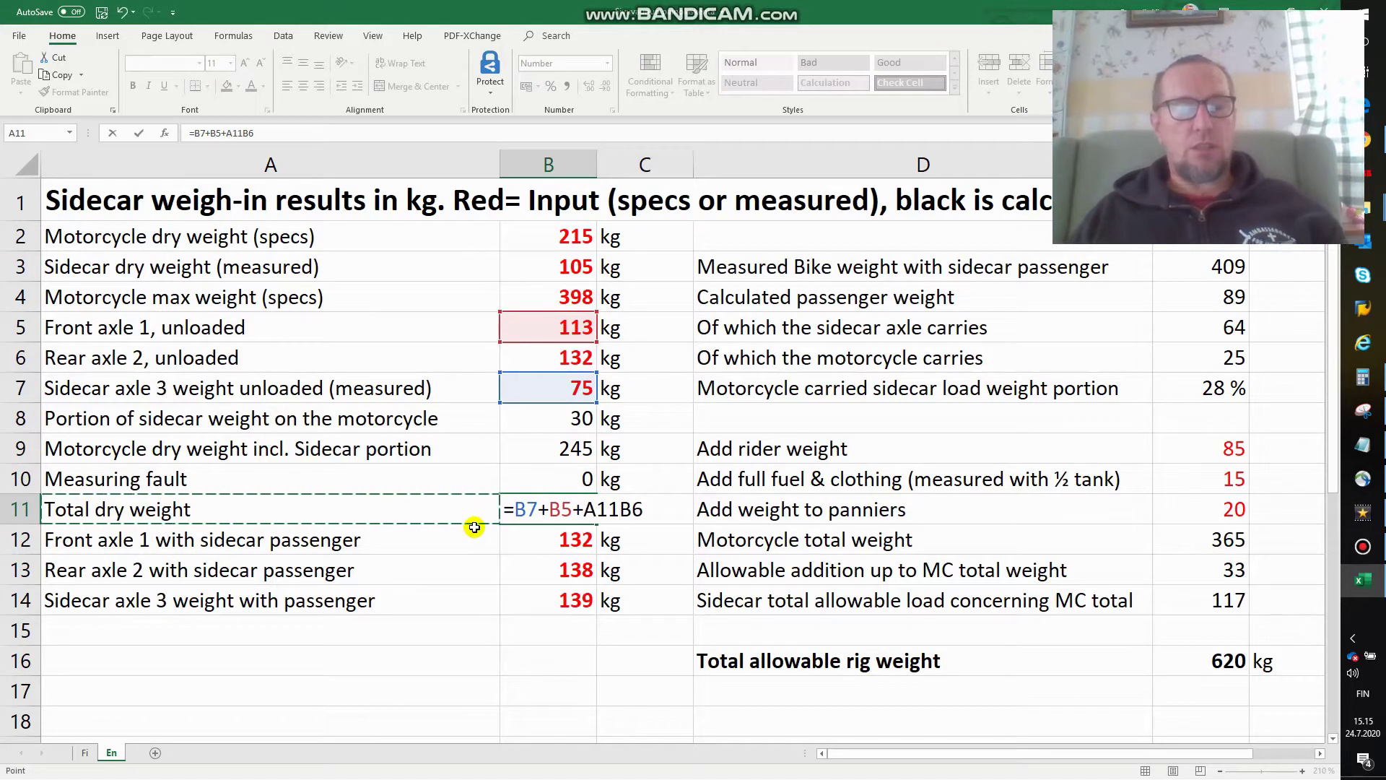
key(Escape)
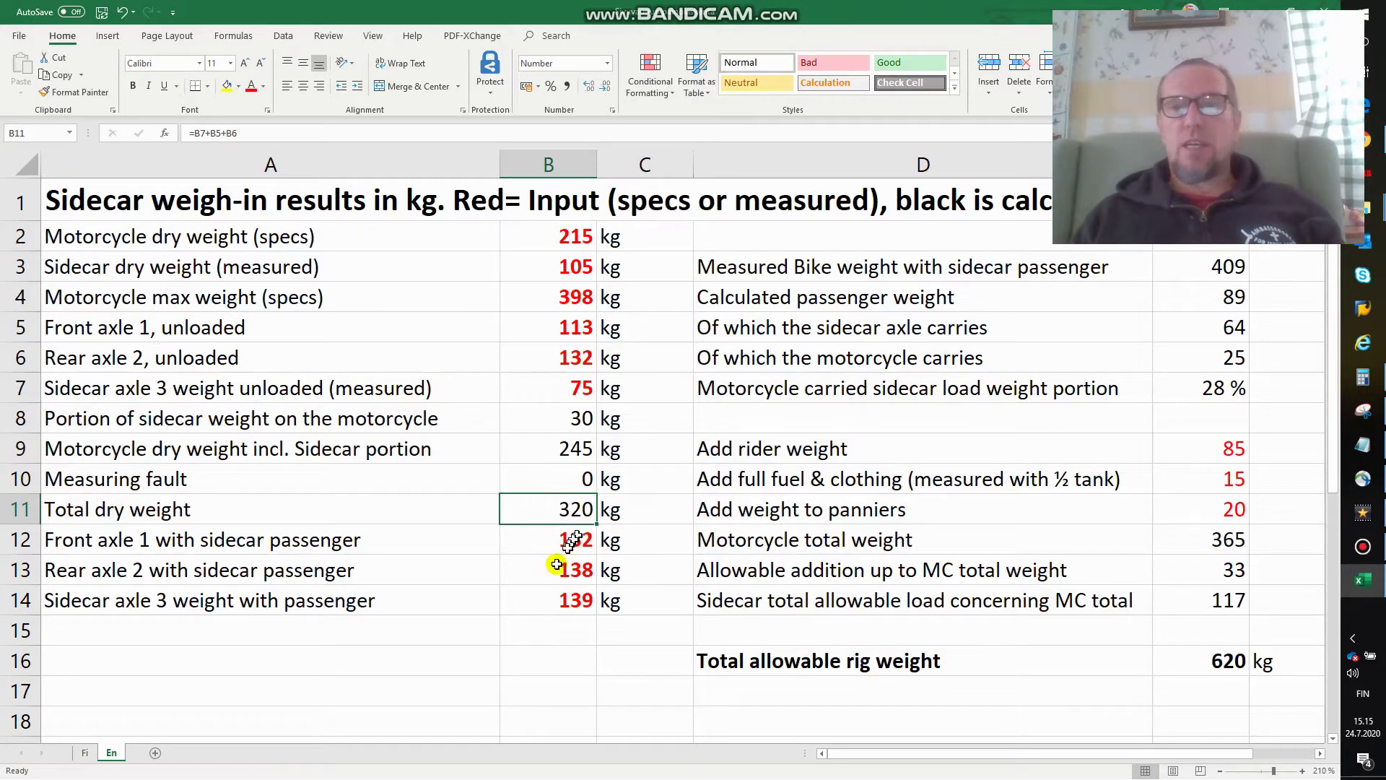
Step: Inspect the formulas for the measured bike weight with passenger, the calculated passenger weight and the sidecar axle's share
double_click(1234, 273)
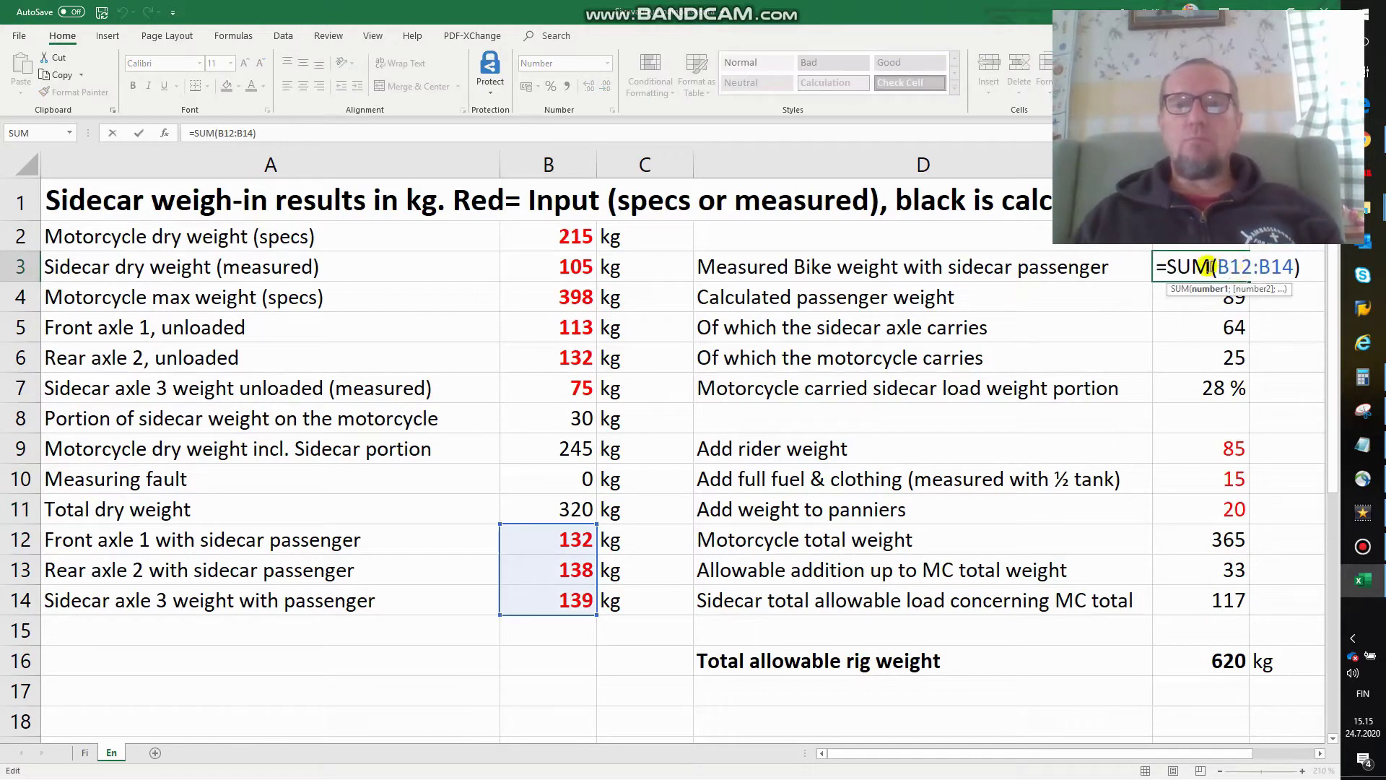
key(Escape)
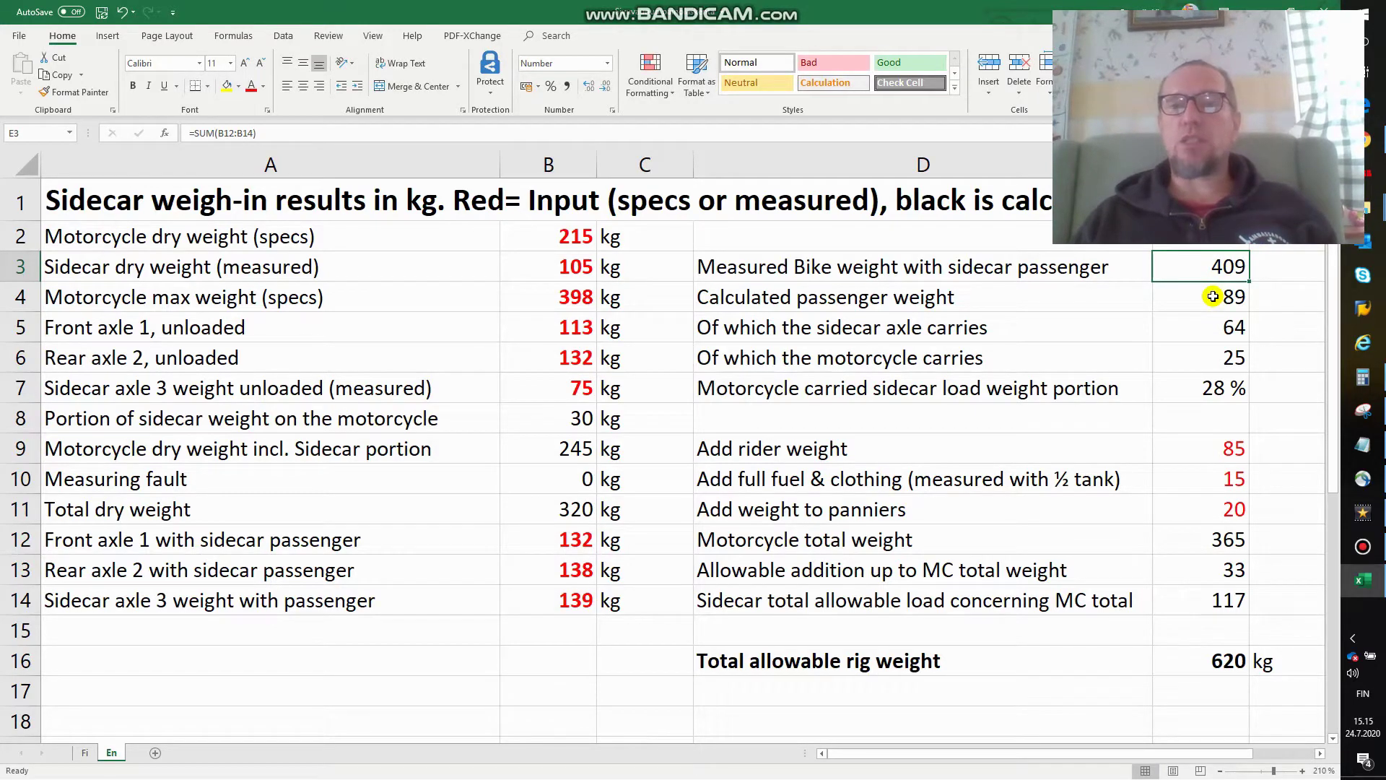
click(1213, 297)
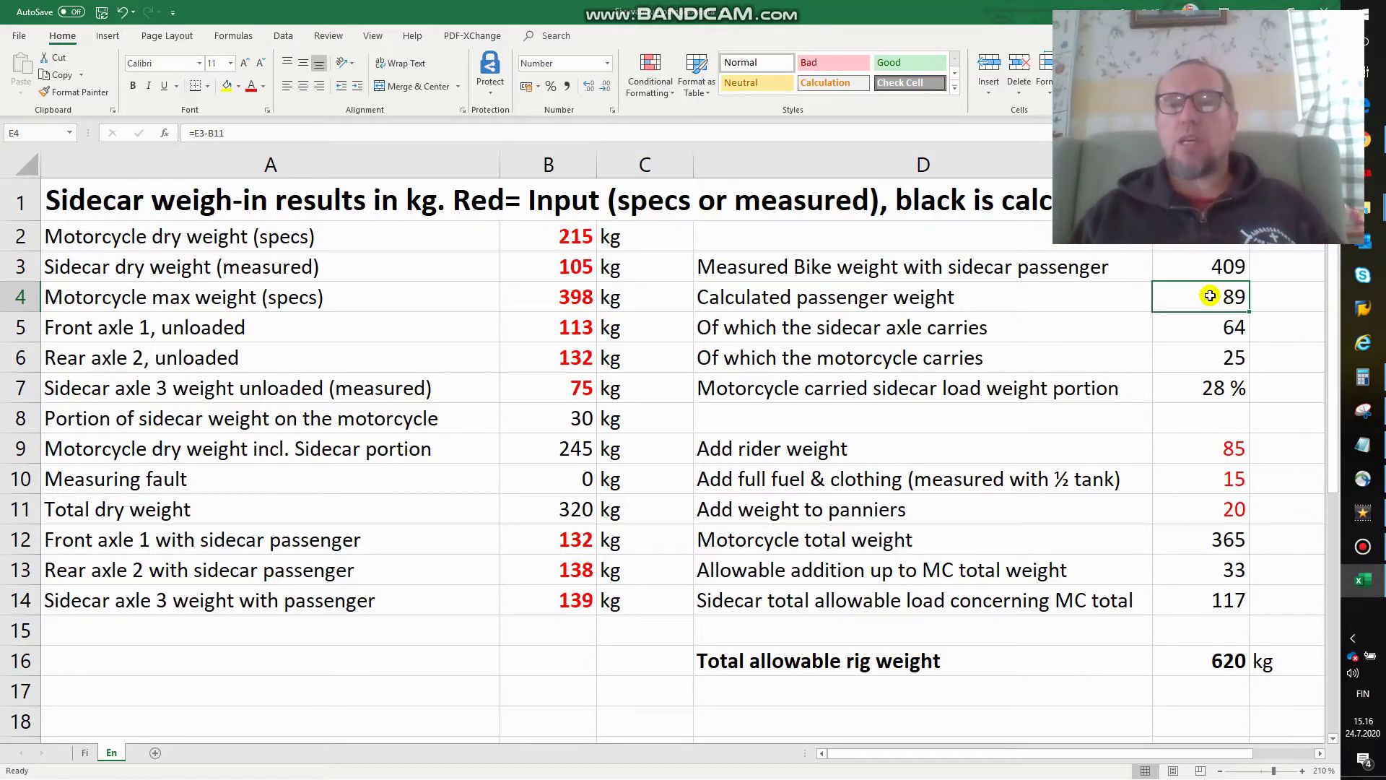
double_click(1212, 323)
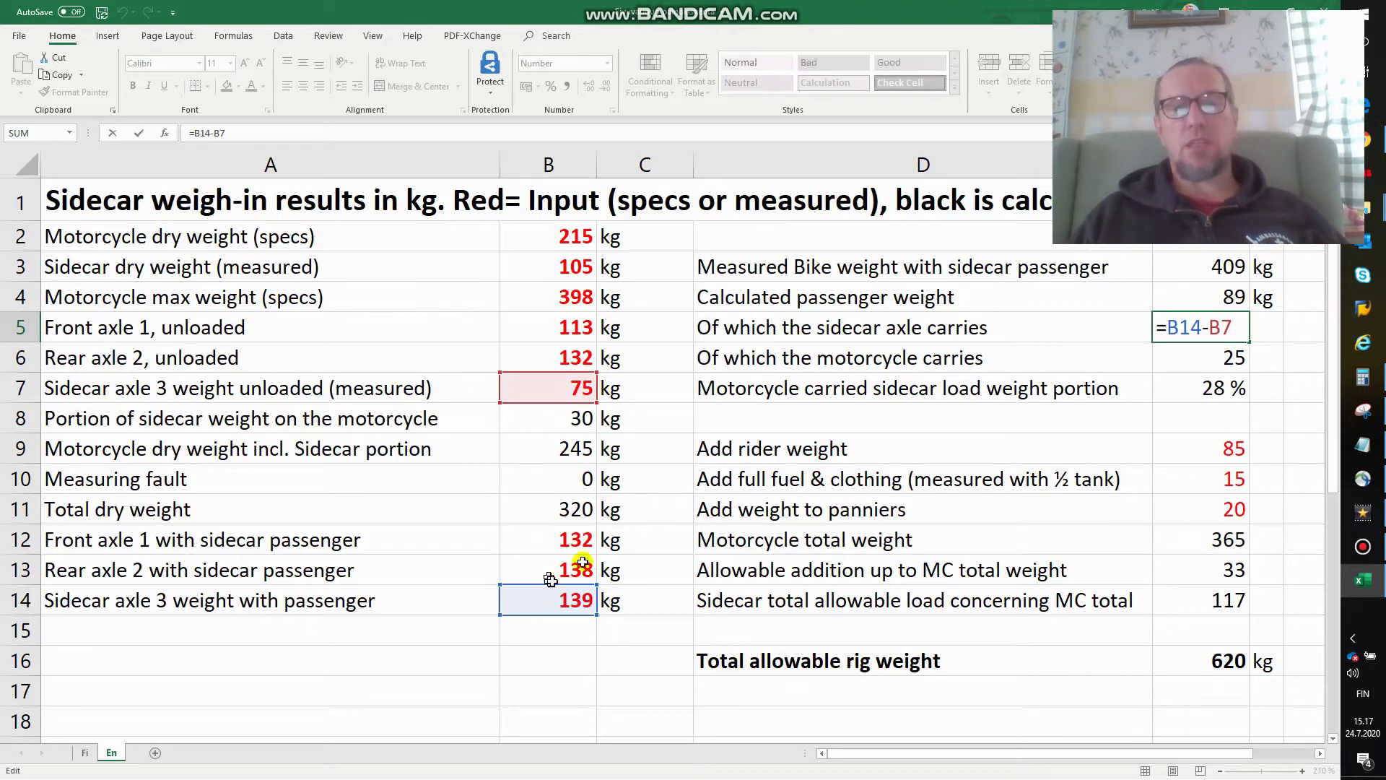
Step: Enter the unit kg in F5 and F6, beside the weights carried by the sidecar axle and the motorcycle
click(1263, 351)
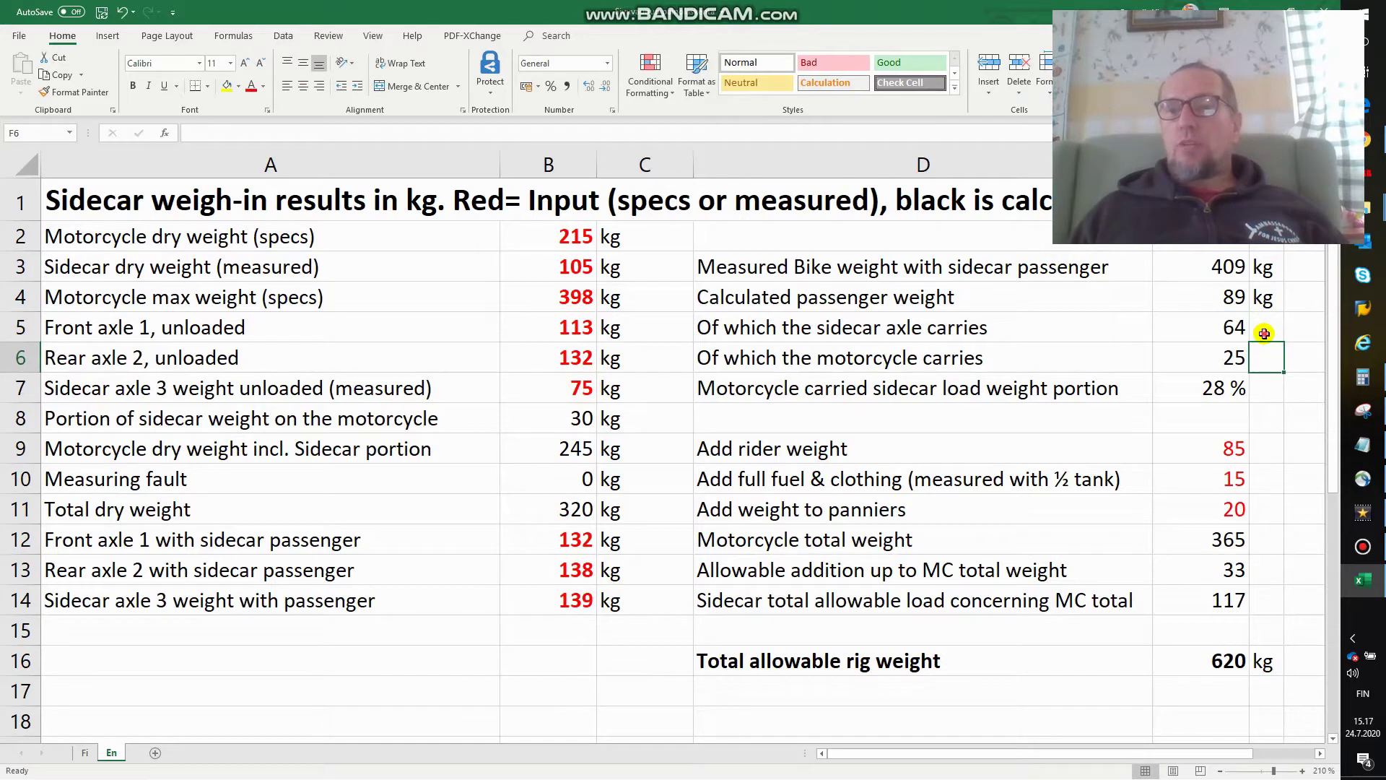
click(1263, 329)
text(kg)
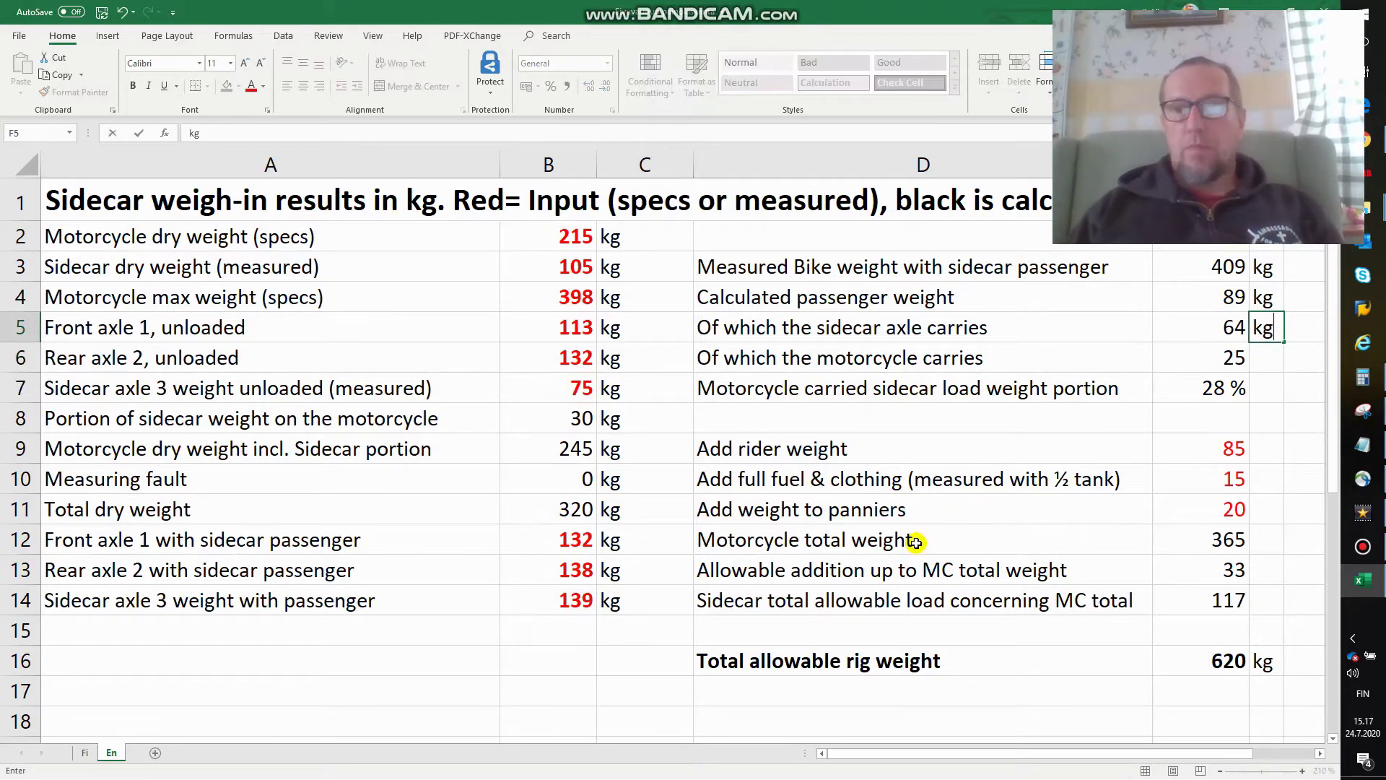
key(Return)
text(kg)
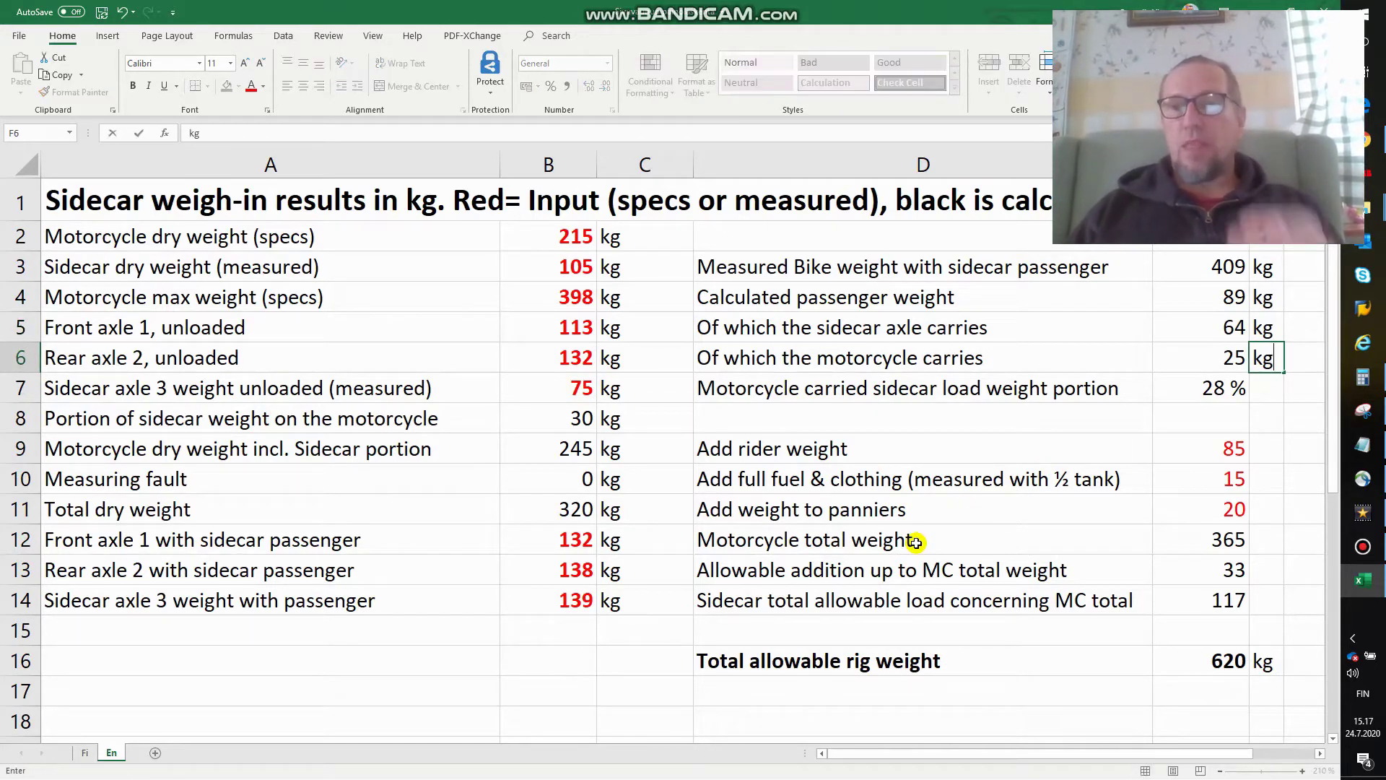
key(Return)
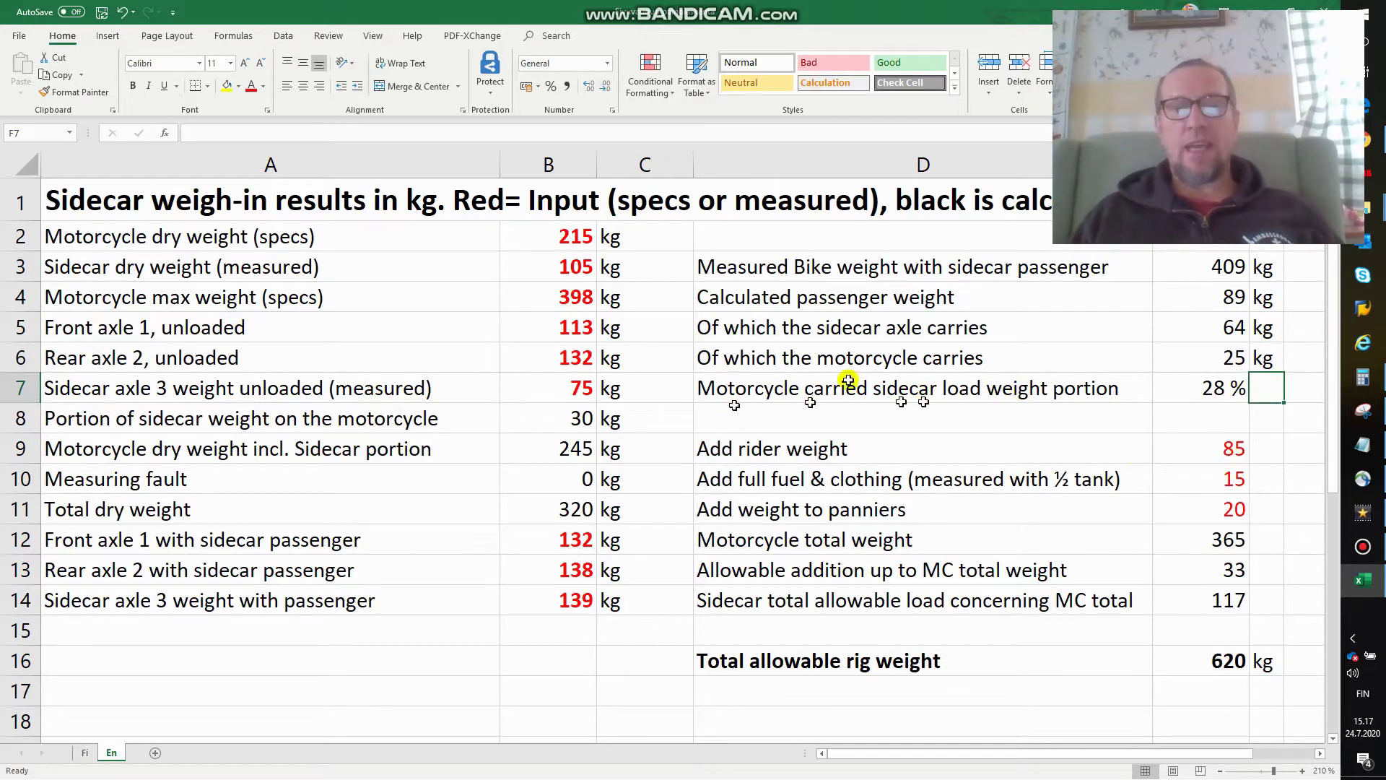
Step: Review the rider, fuel and clothing, and pannier weight inputs and the formulas for motorcycle total weight and allowable addition
click(581, 234)
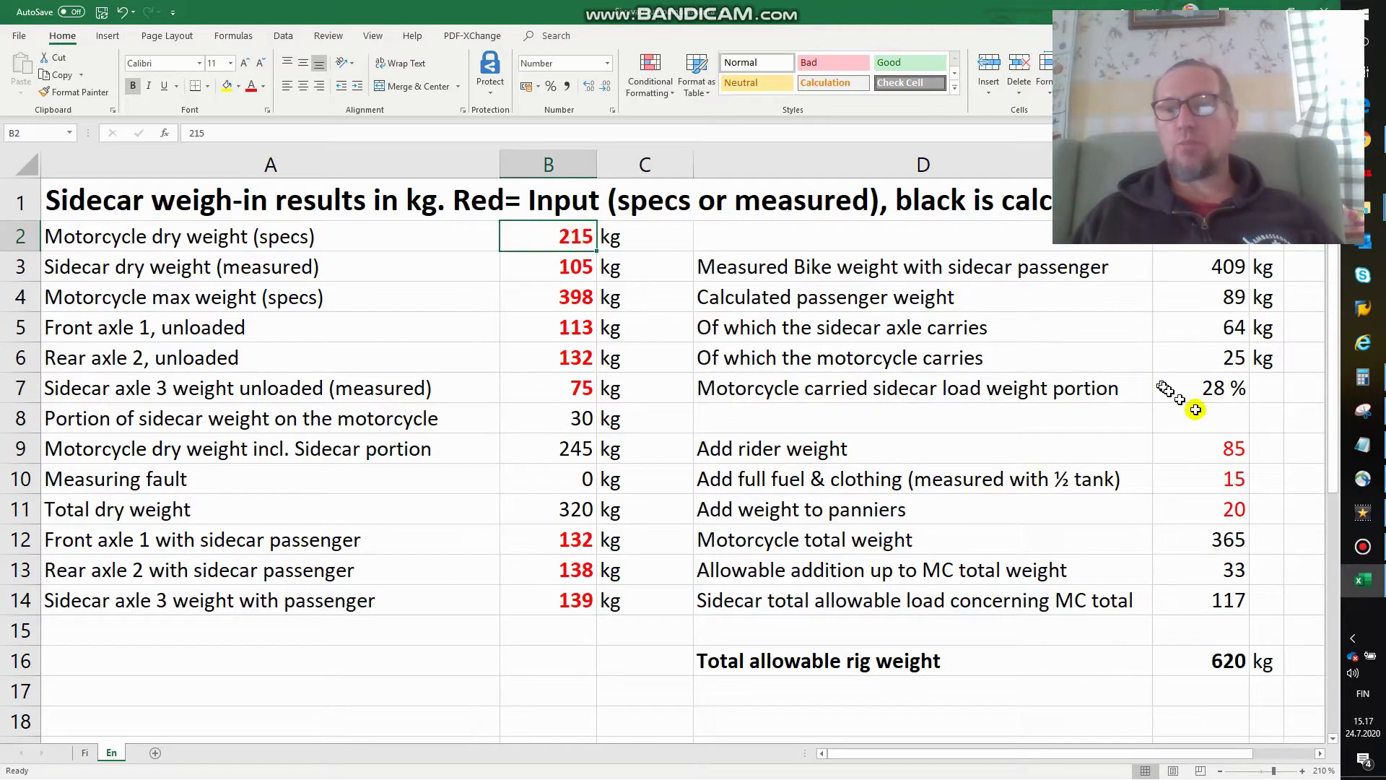
click(1229, 441)
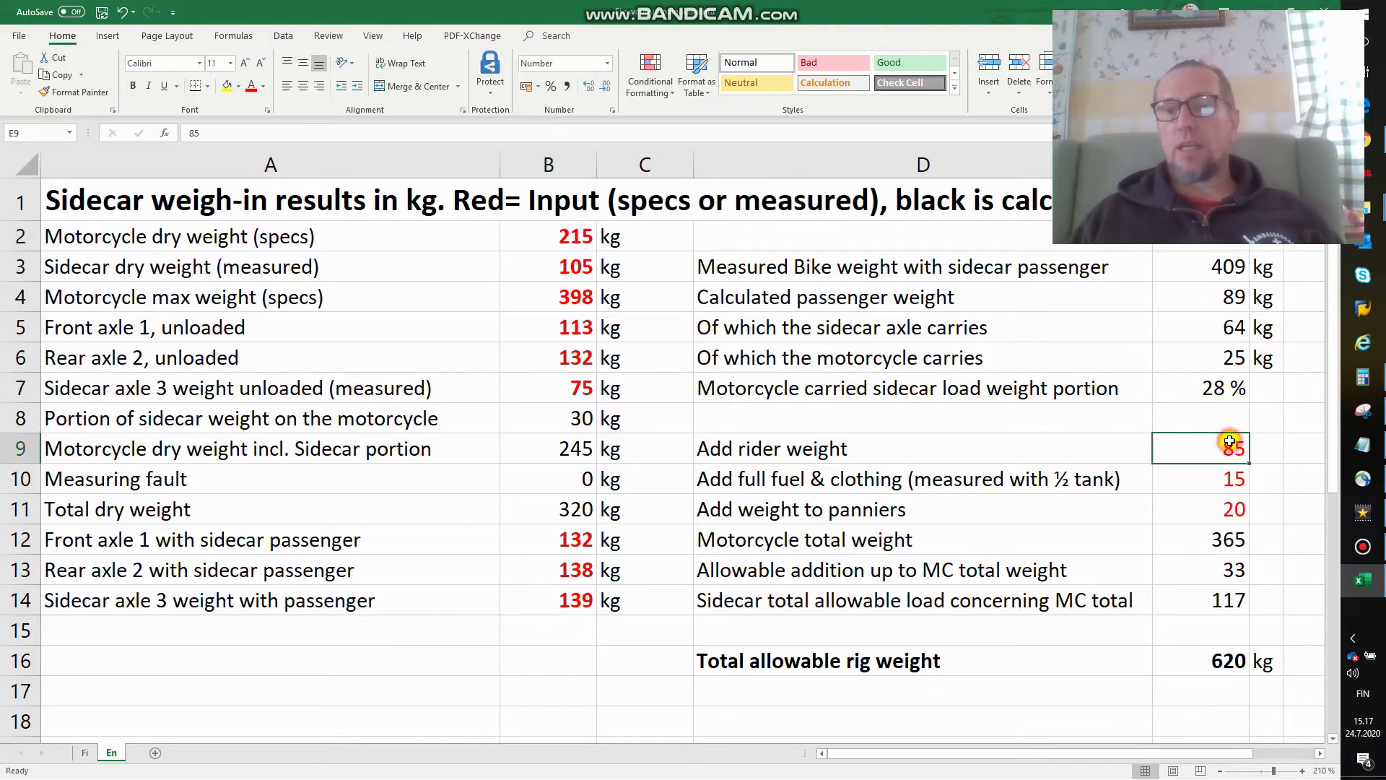
click(1232, 479)
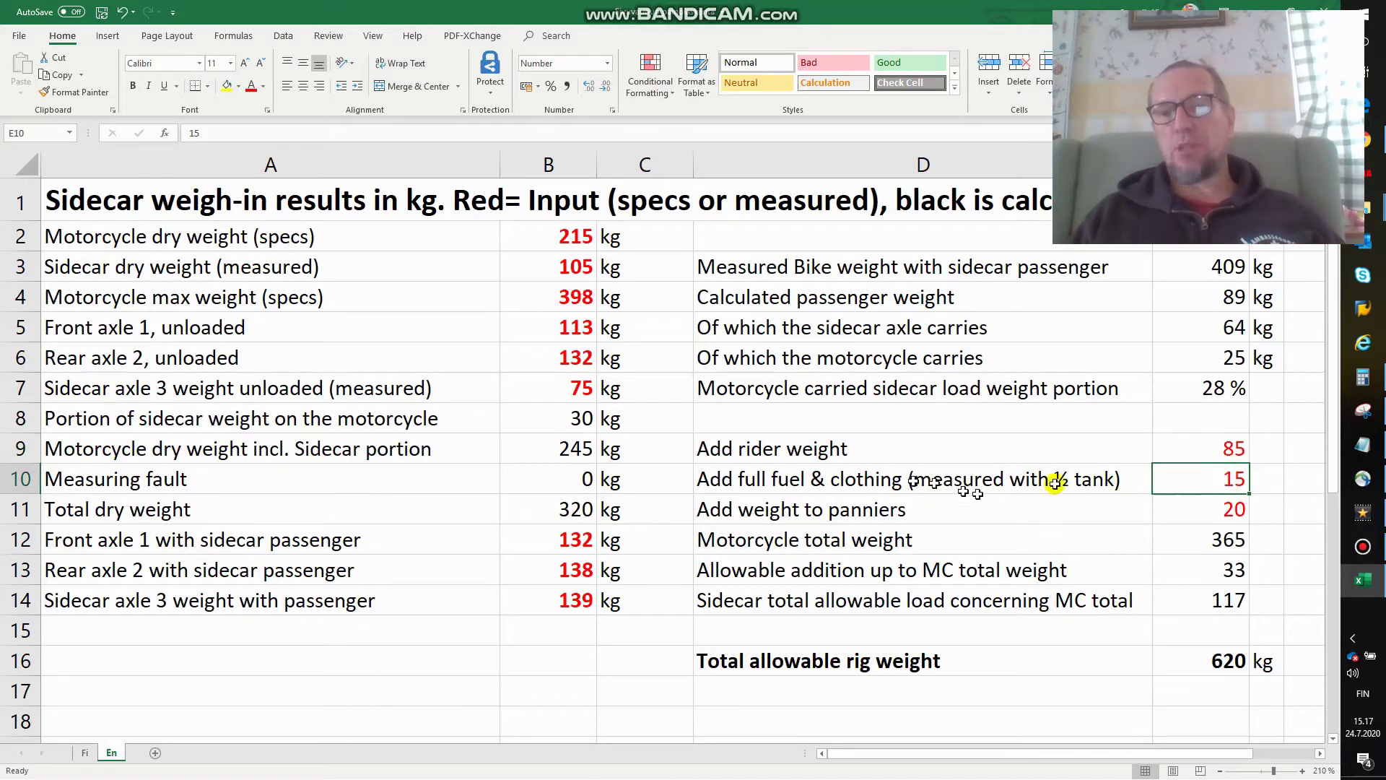
click(1220, 510)
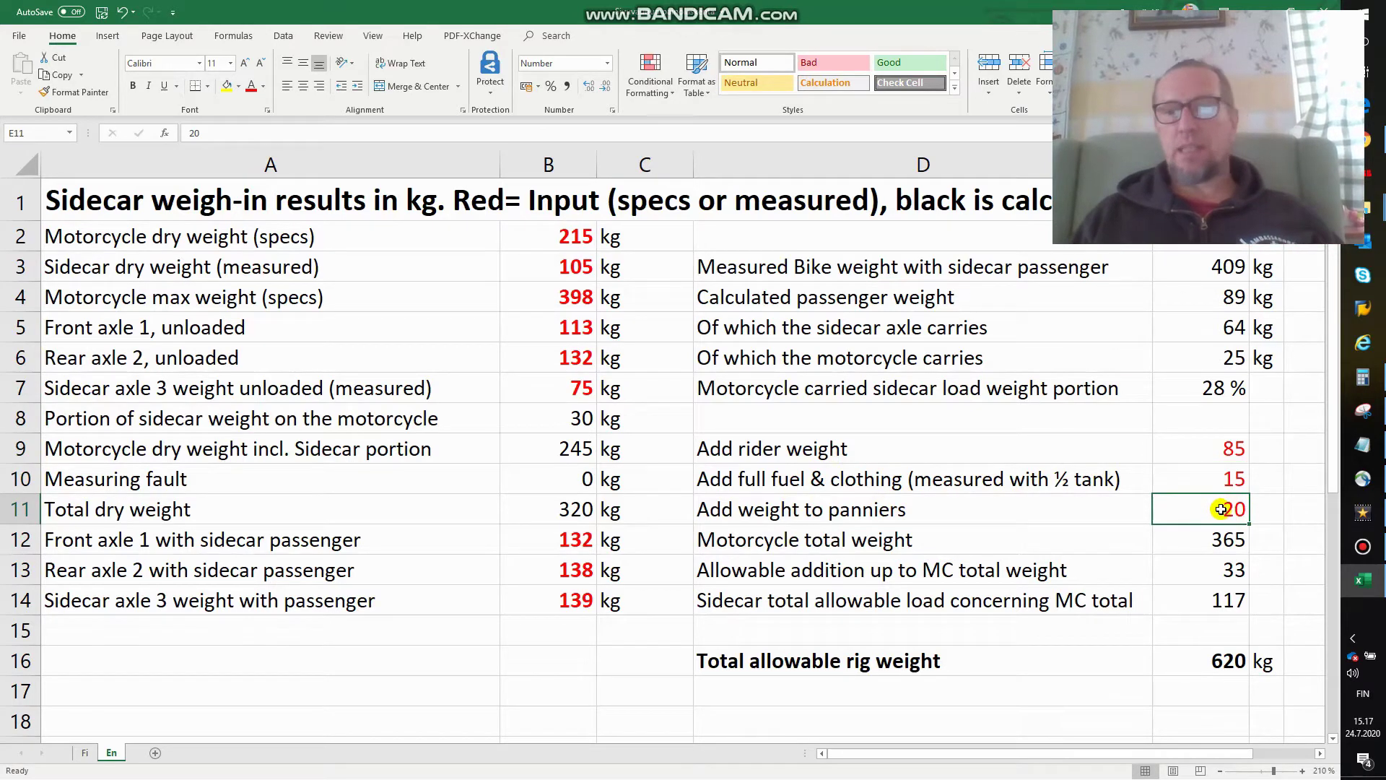
click(1237, 540)
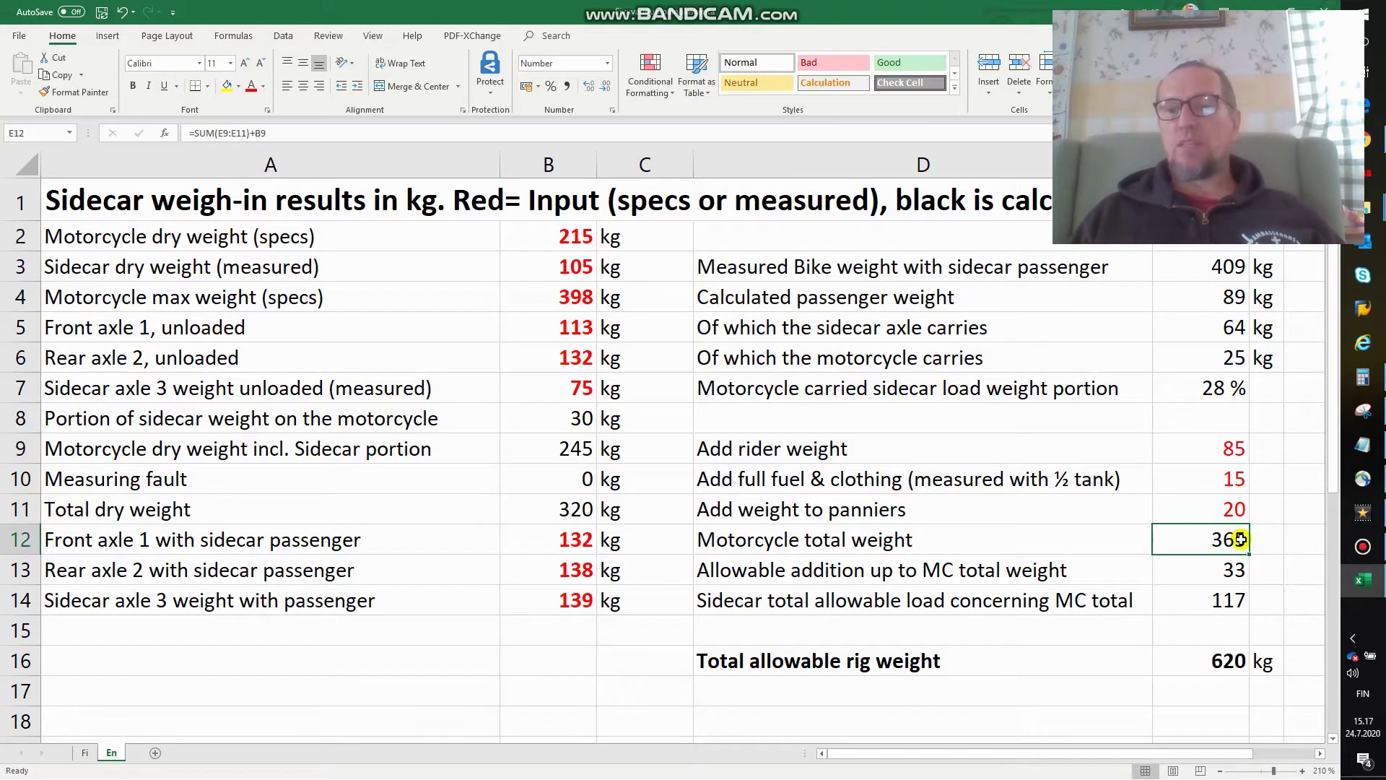
double_click(1239, 539)
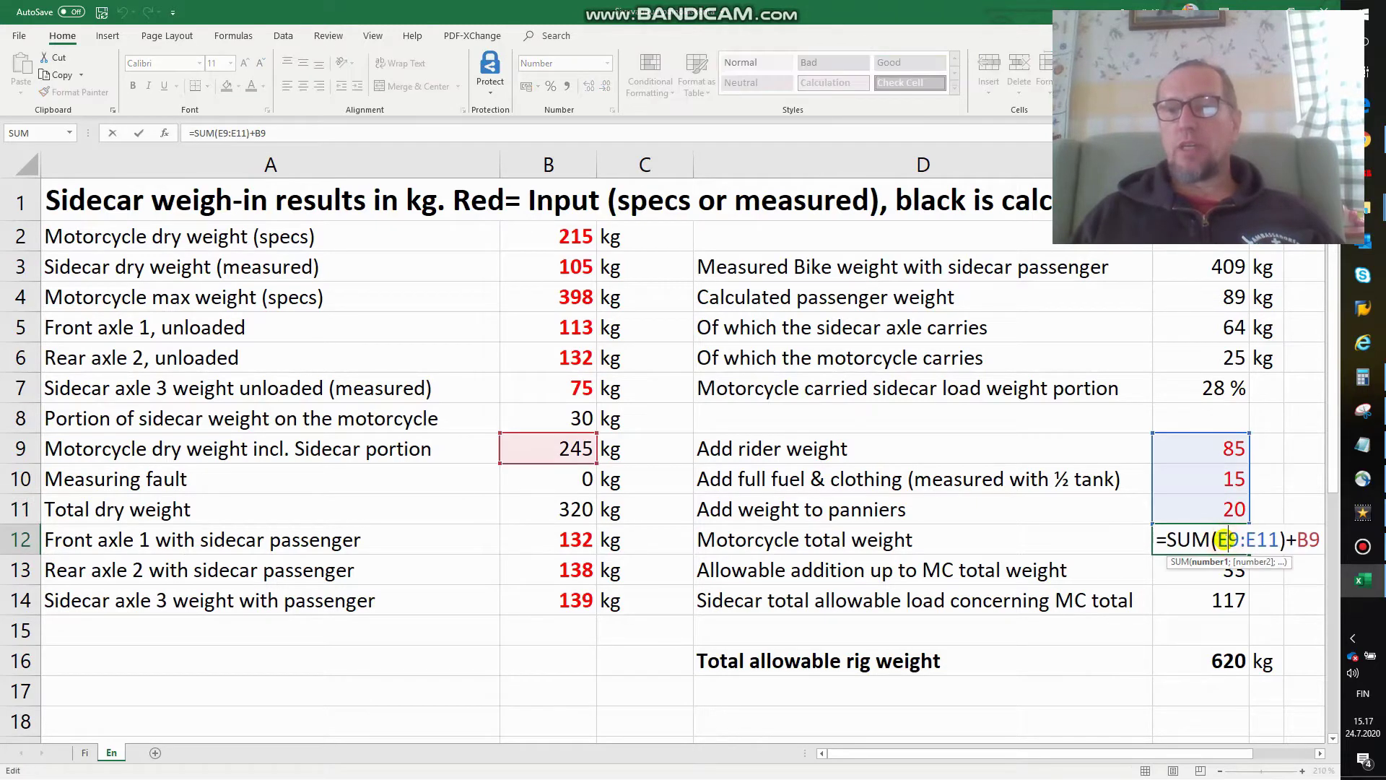
click(1109, 542)
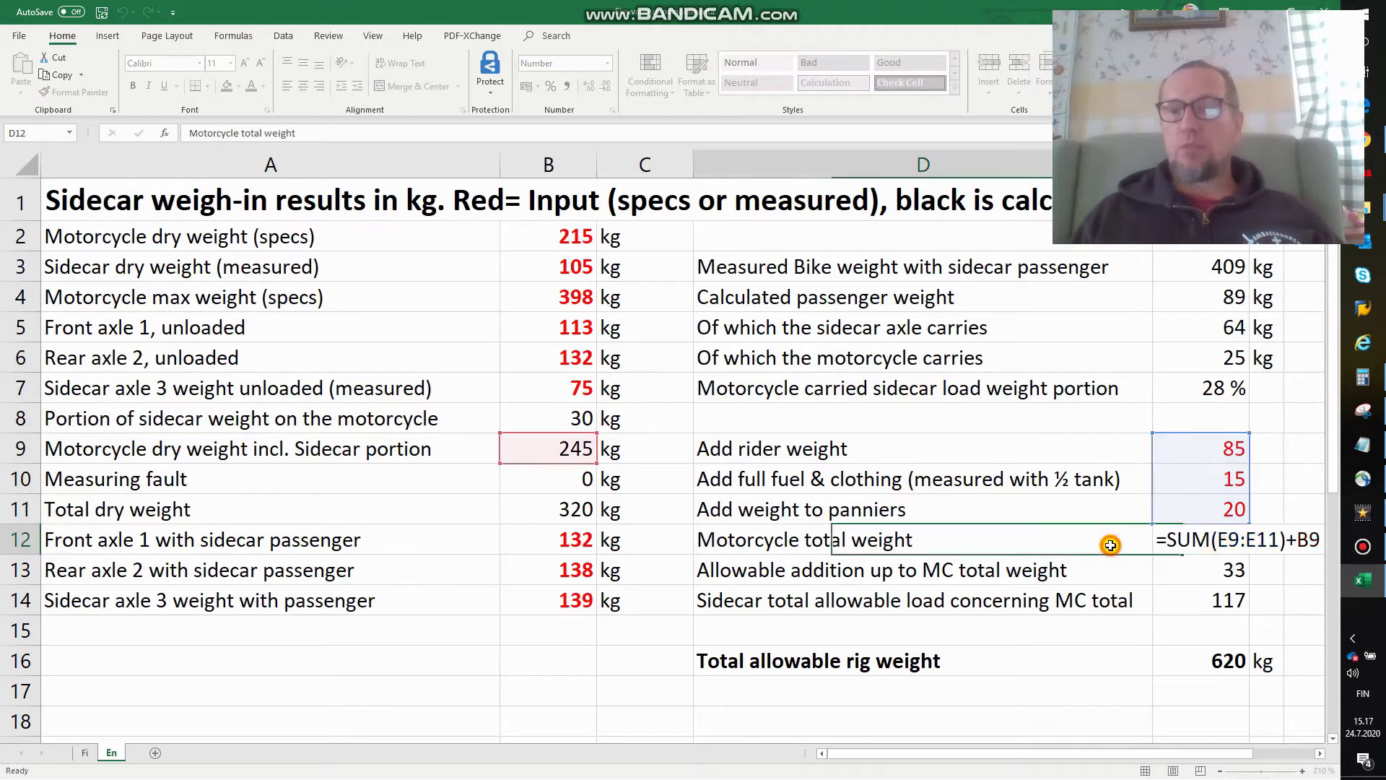
click(1248, 542)
click(1234, 574)
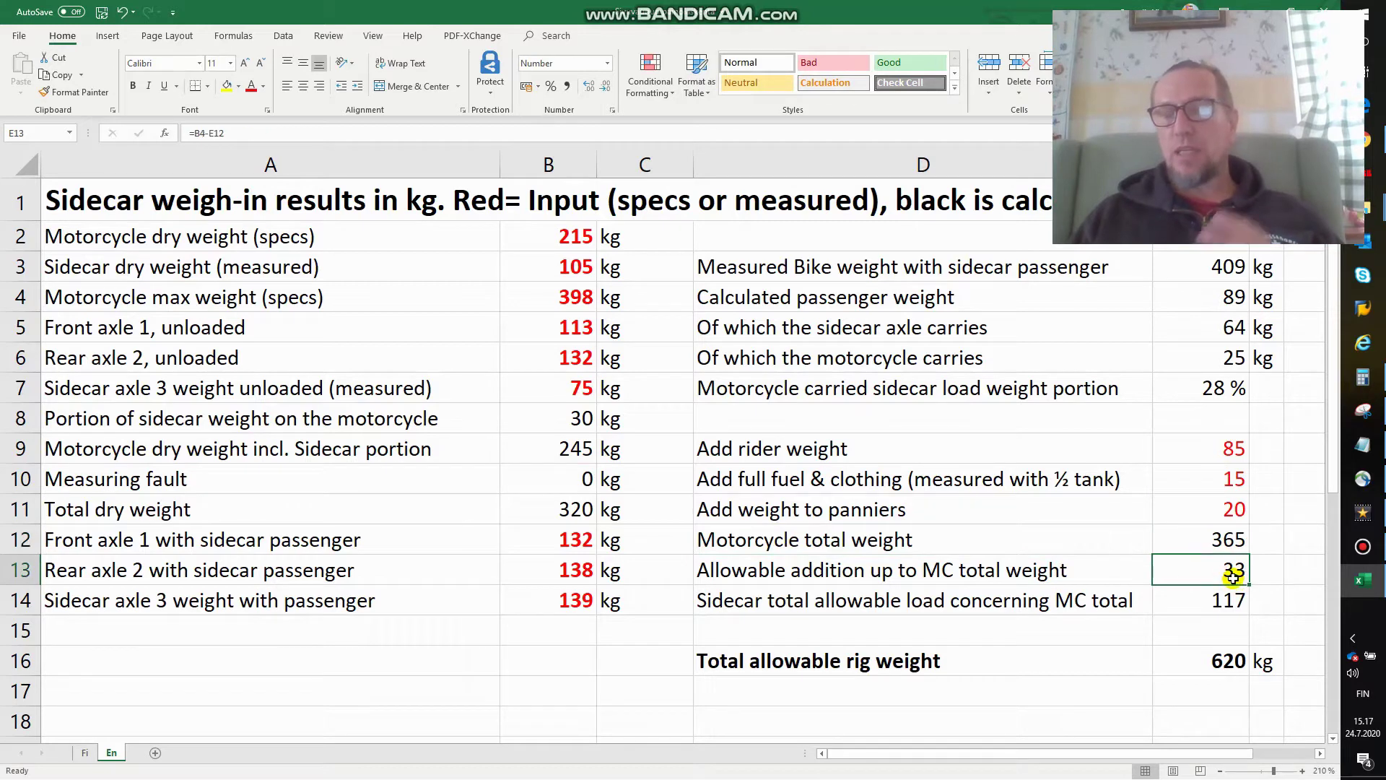
Step: Enter the unit kg in F12, F13 and F14, beside the motorcycle total weight, allowable addition and sidecar total allowable load
click(1260, 539)
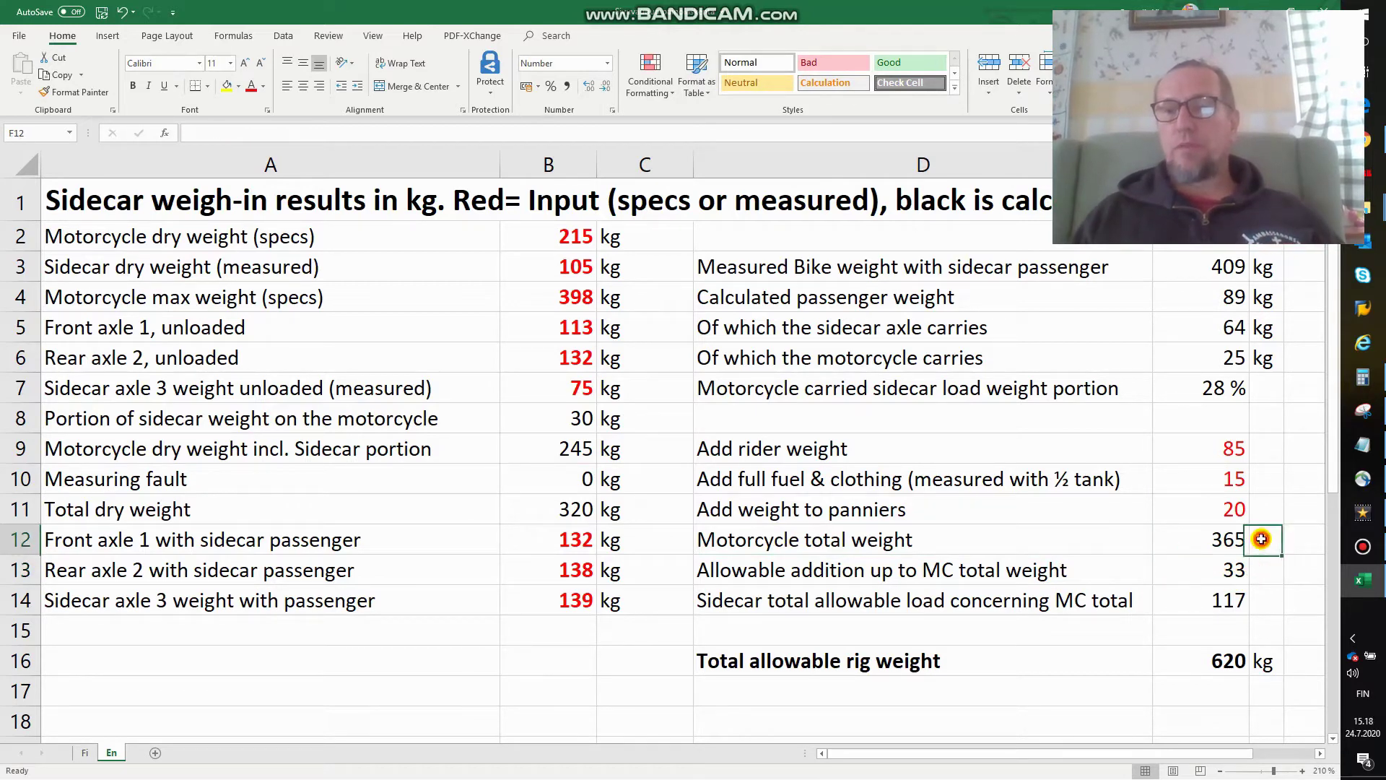
text(kg)
key(Return)
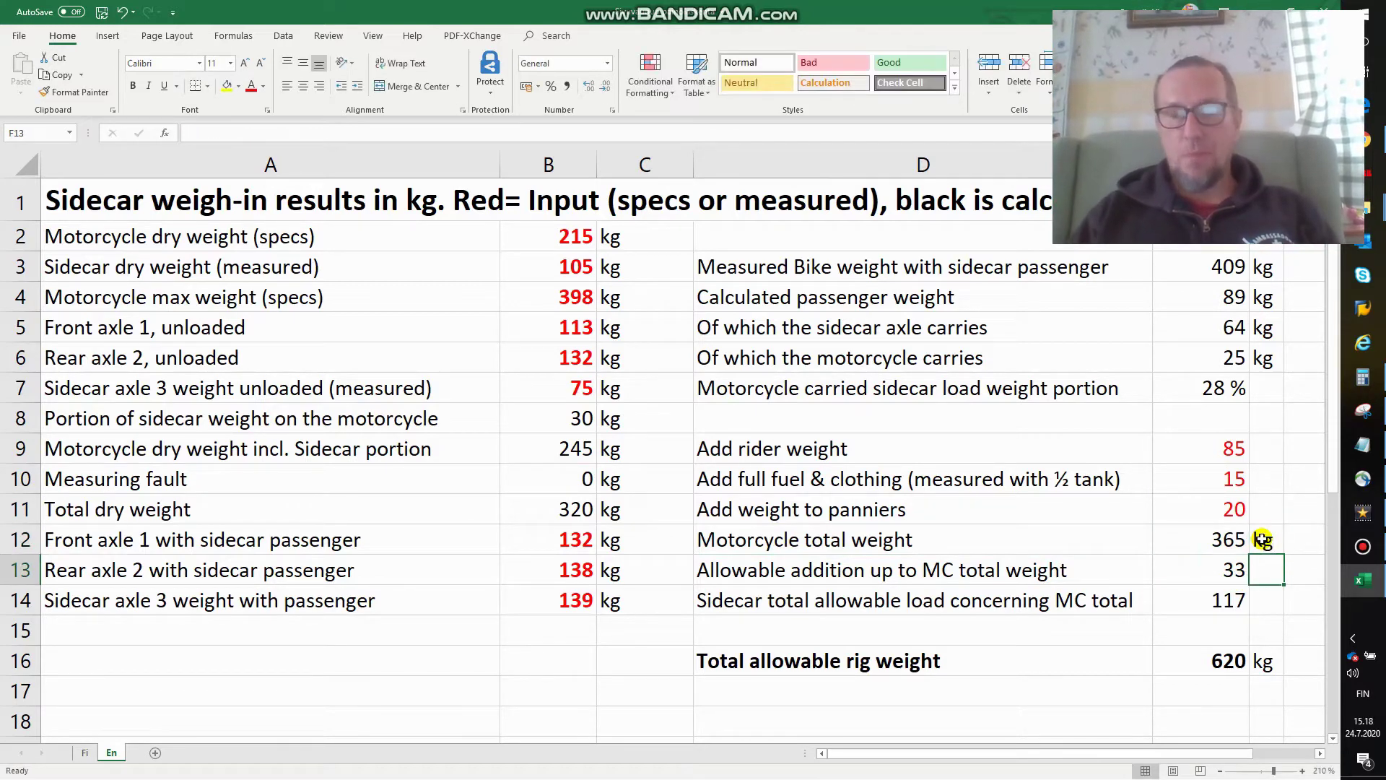
text(kg)
key(Return)
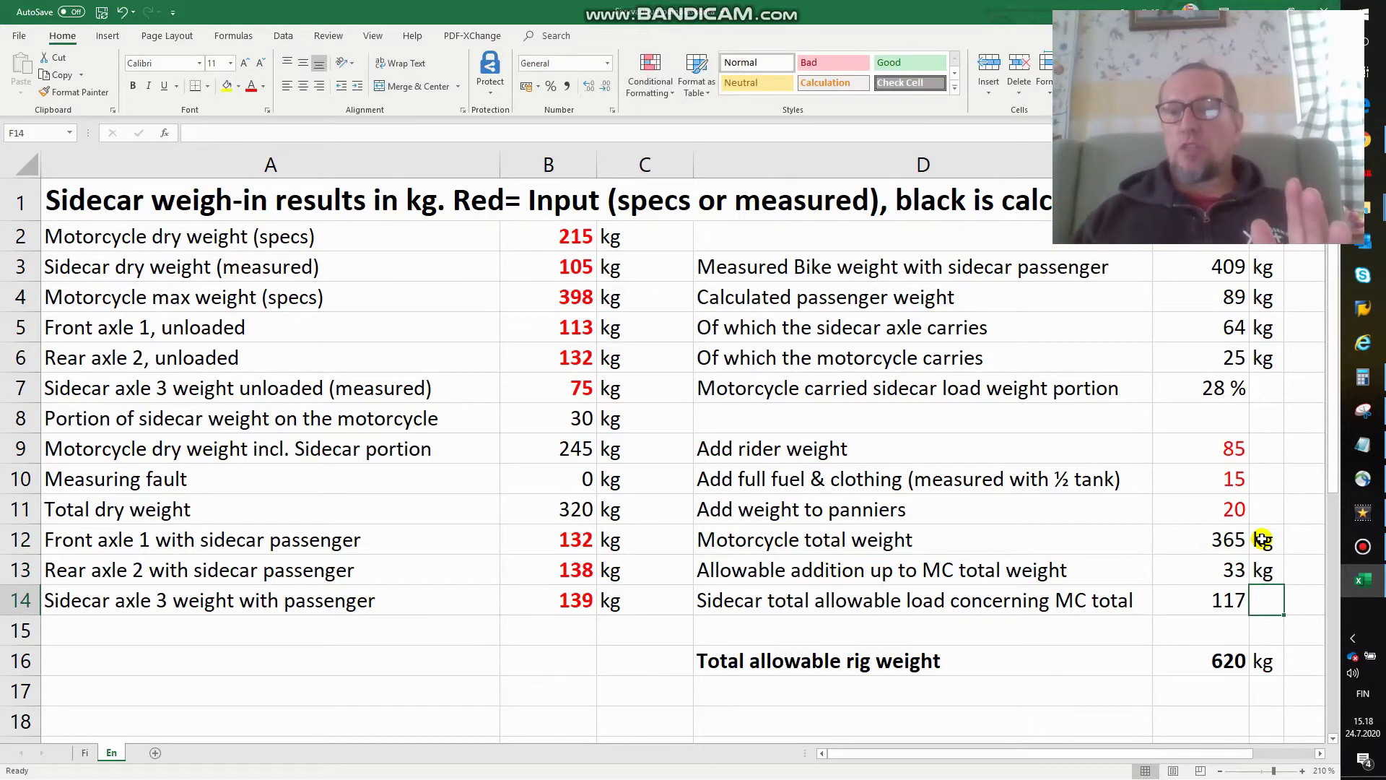
click(1220, 568)
double_click(1220, 568)
click(1267, 599)
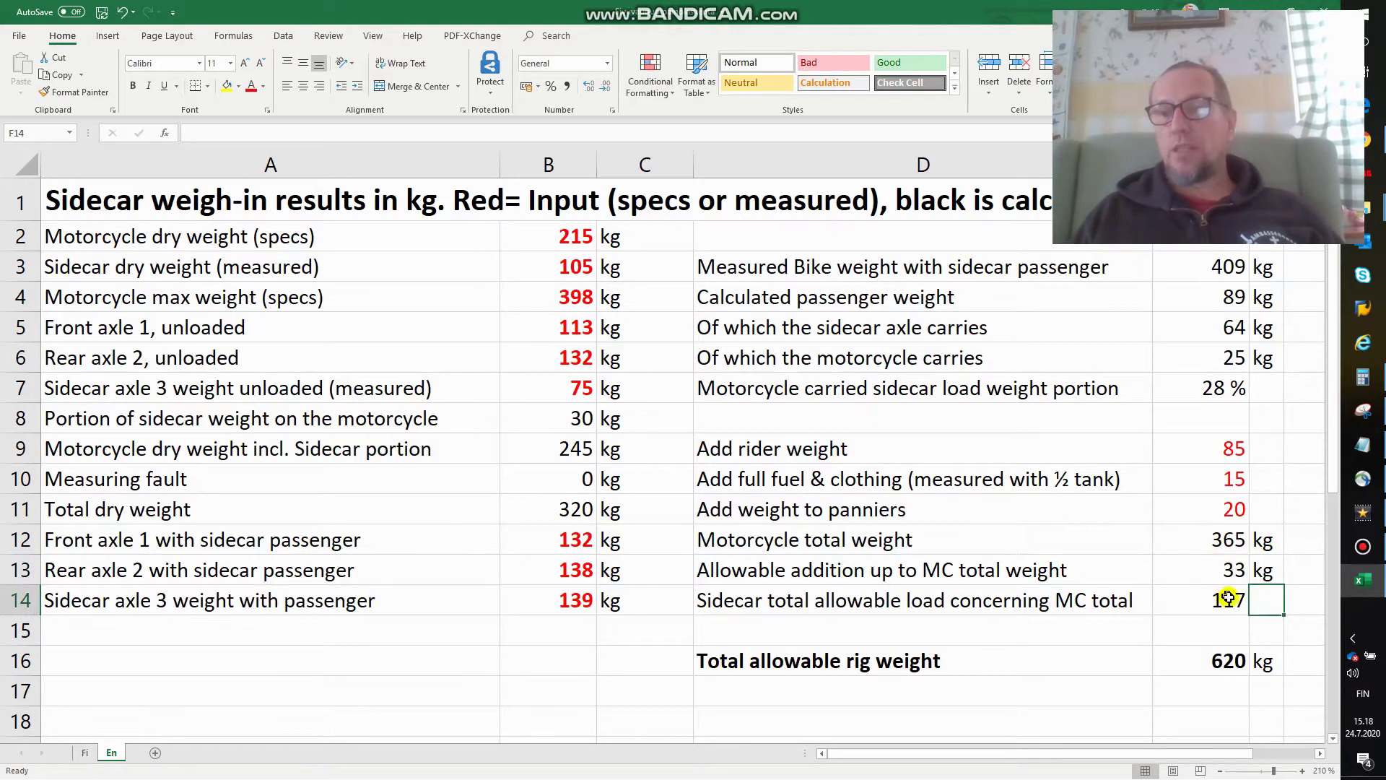
text(kg)
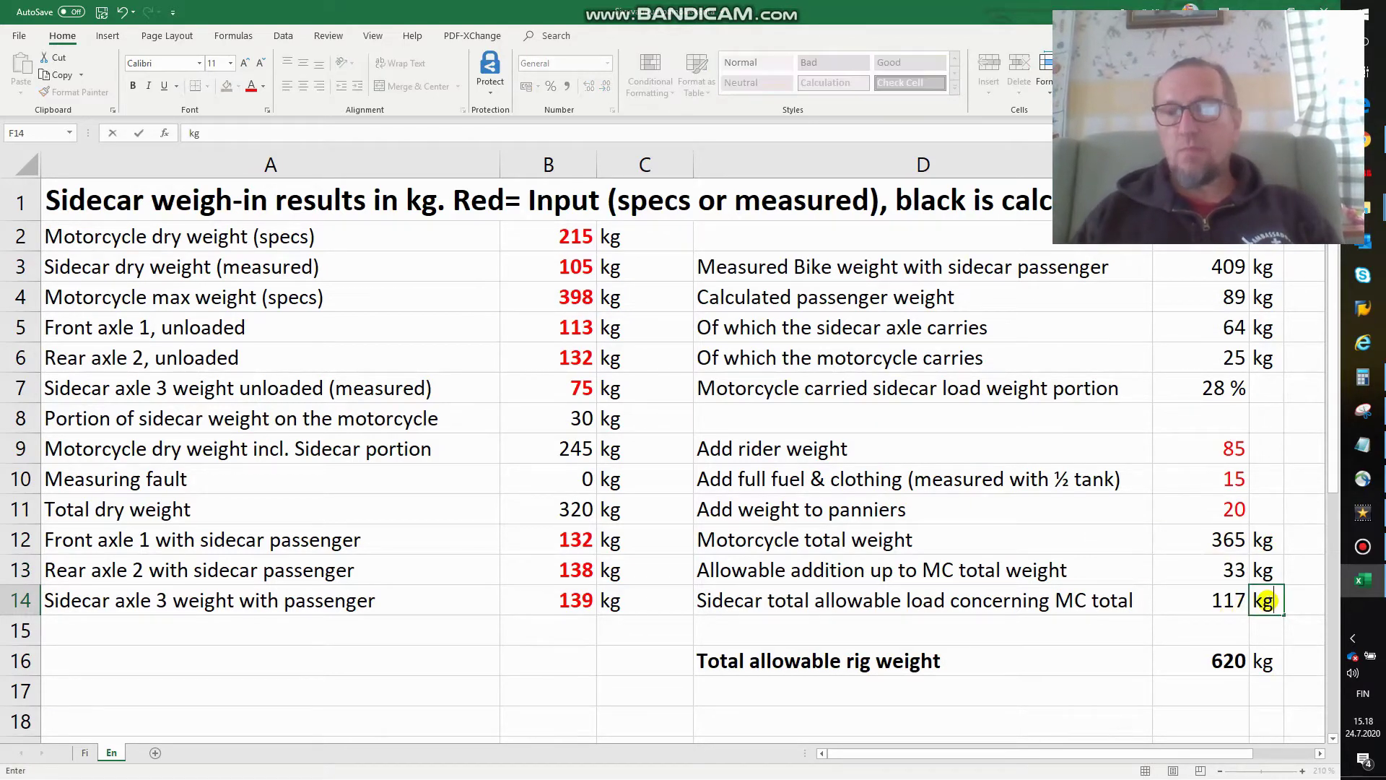
Step: Examine the formulas for the sidecar total allowable load in E14 and the total allowable rig weight in E16
double_click(1220, 597)
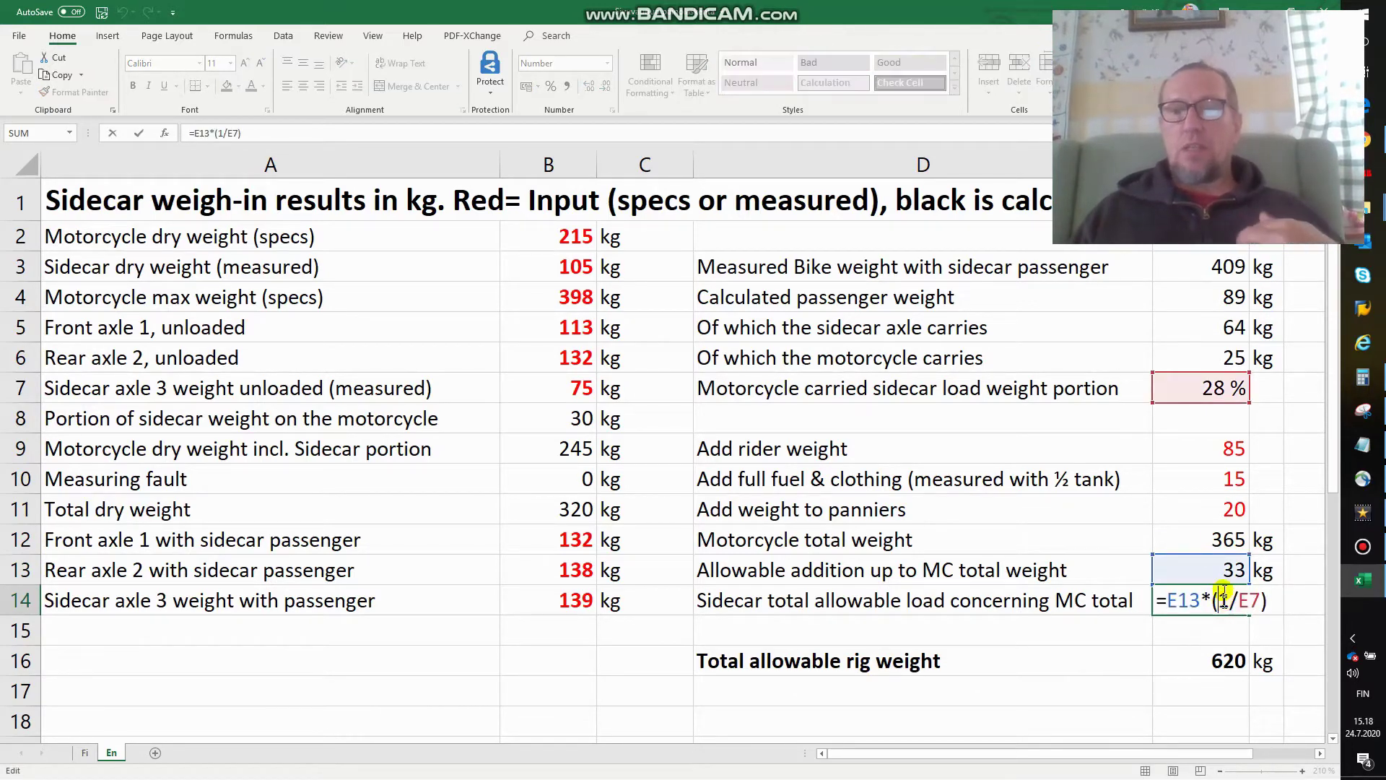
click(1216, 379)
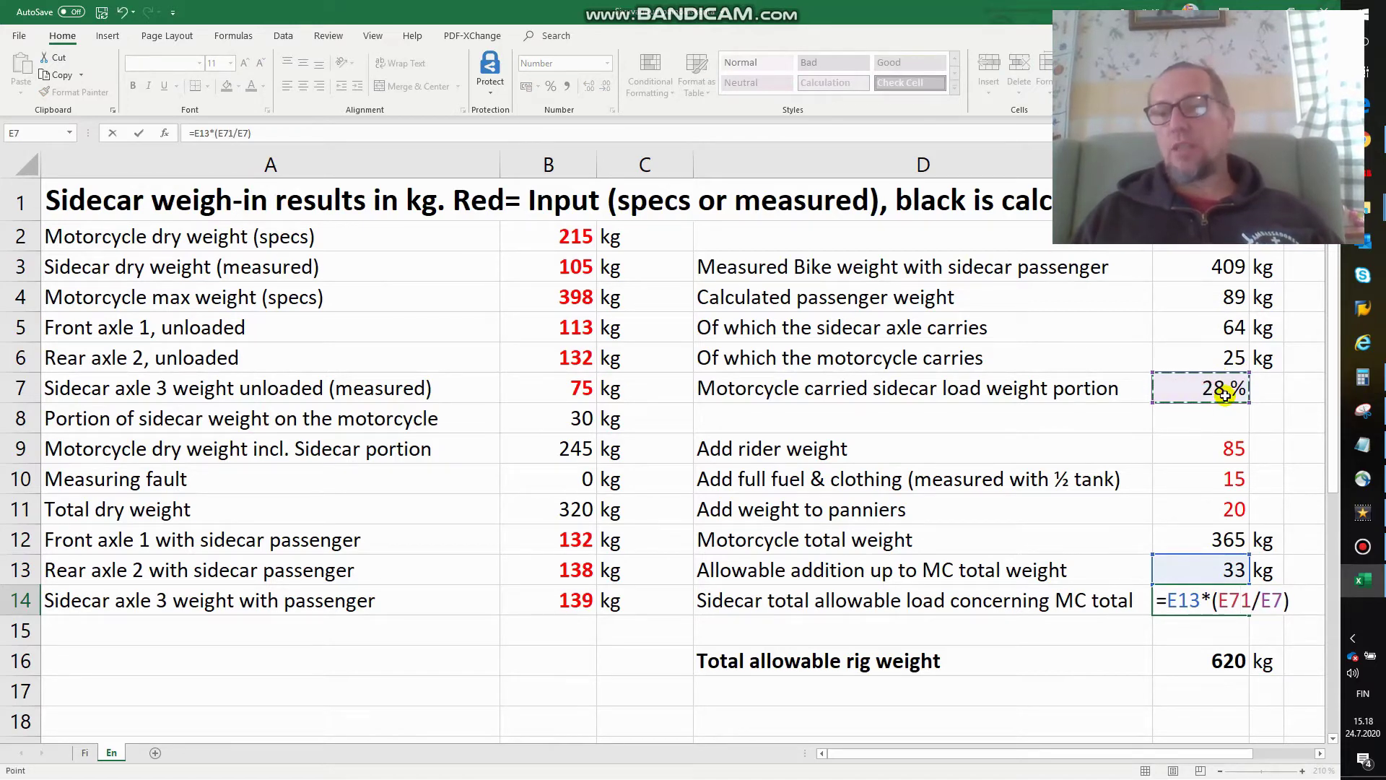
key(Return)
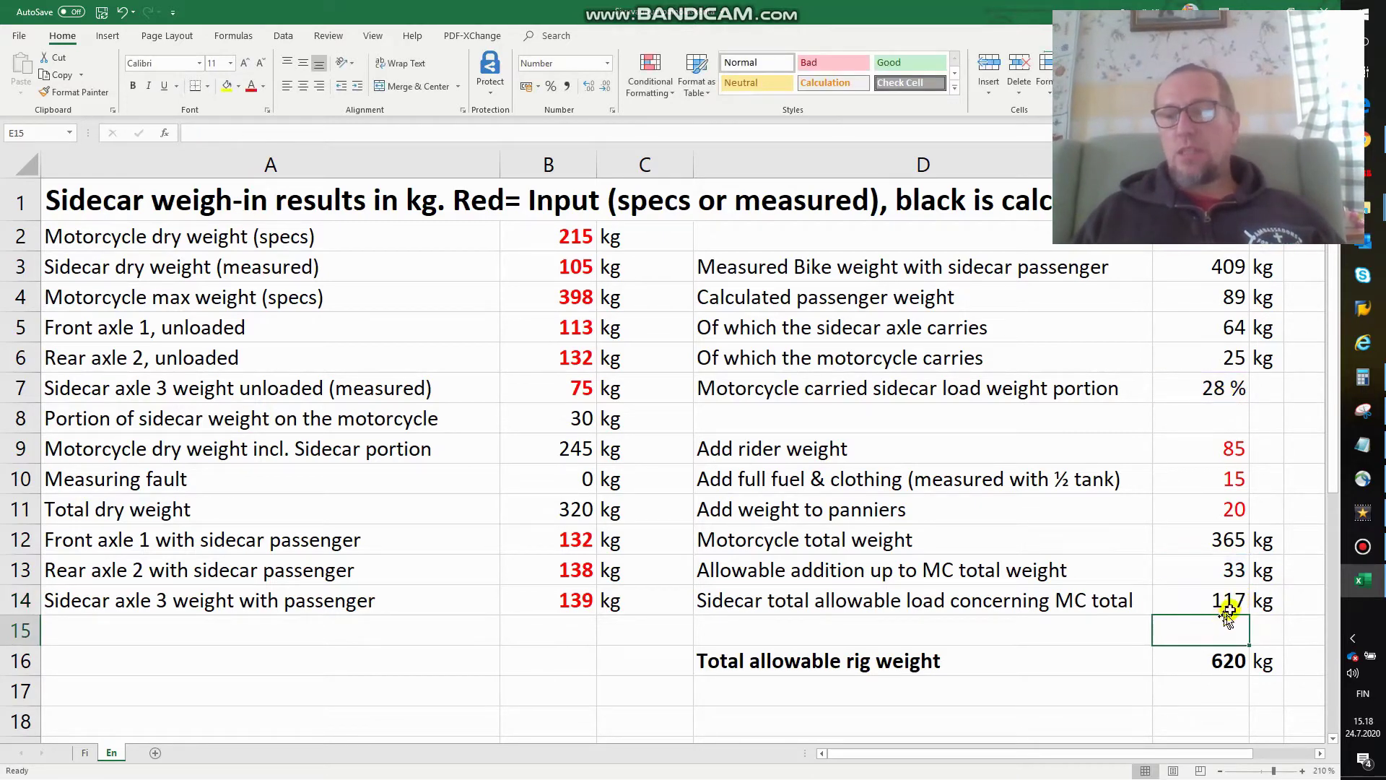
click(1225, 599)
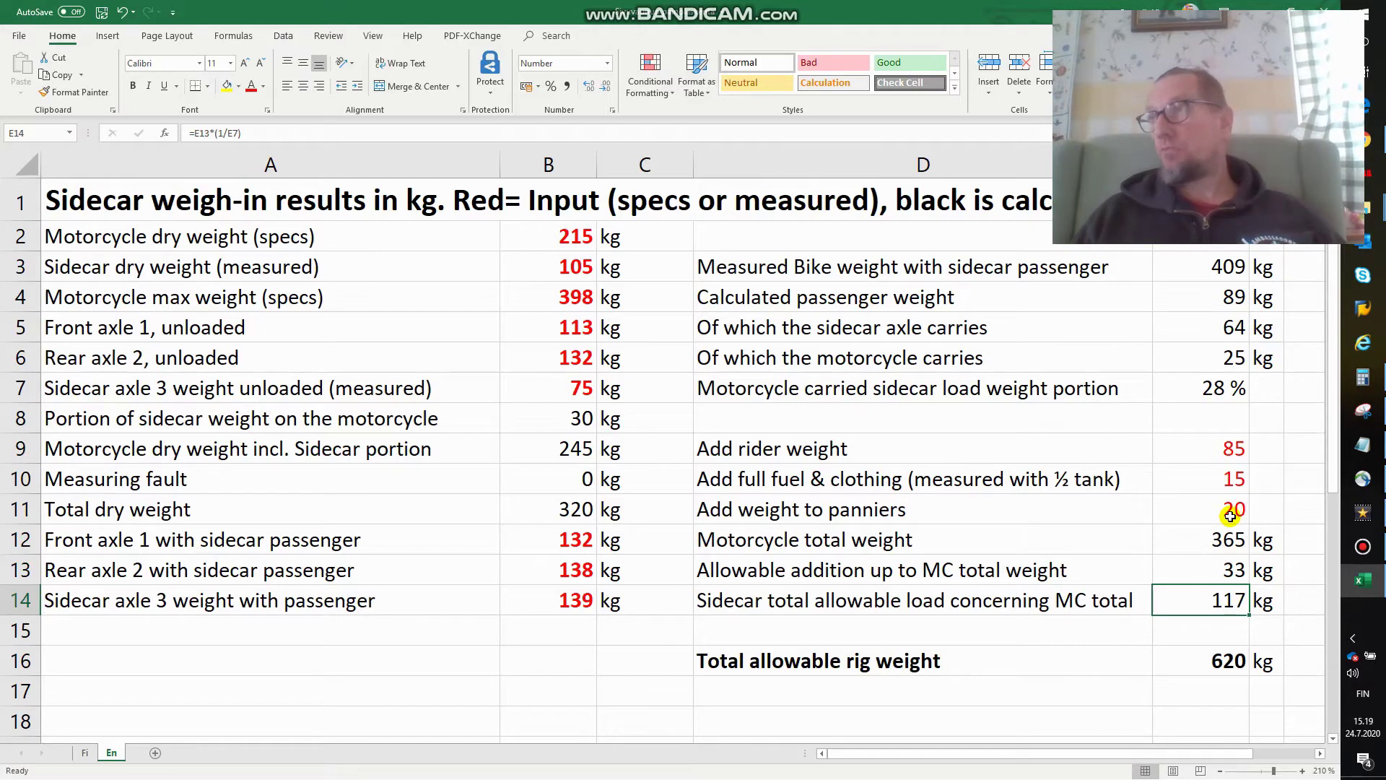
click(1229, 661)
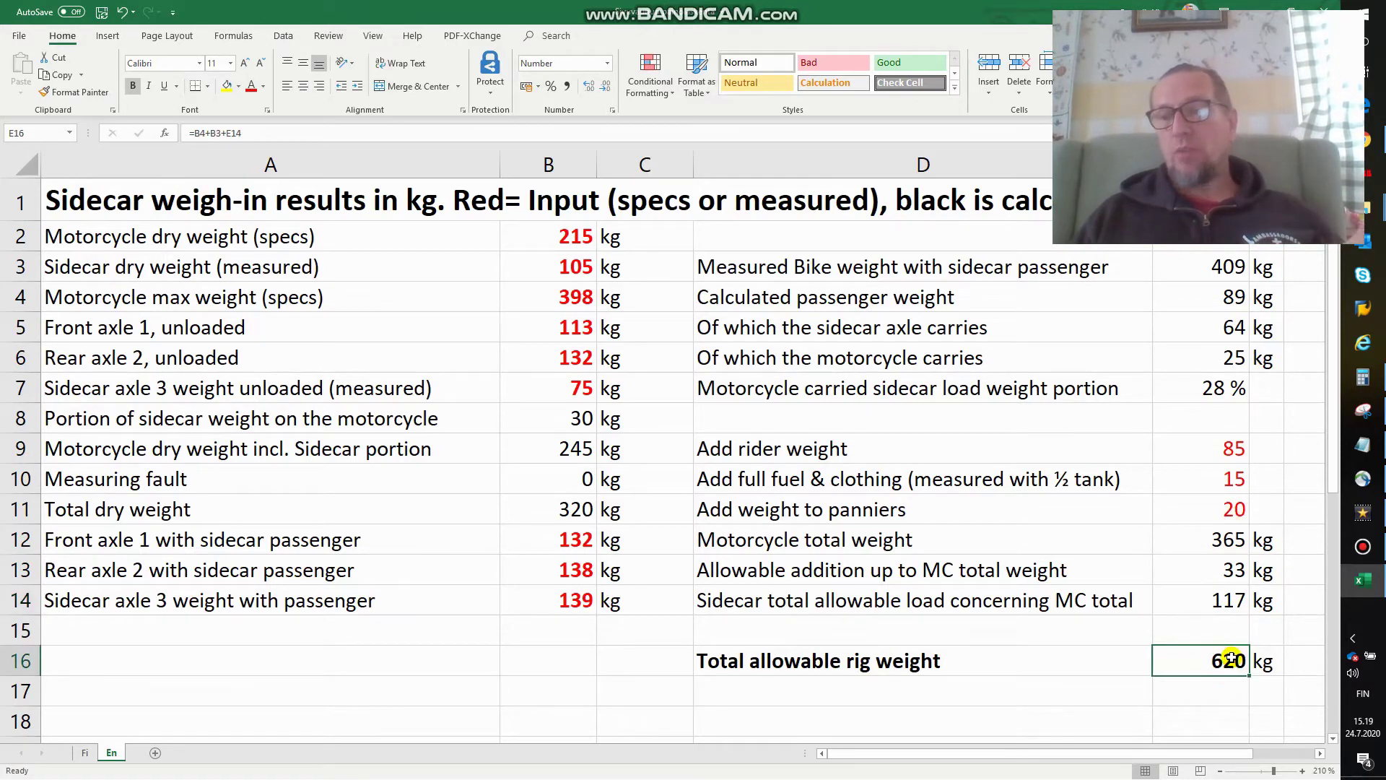